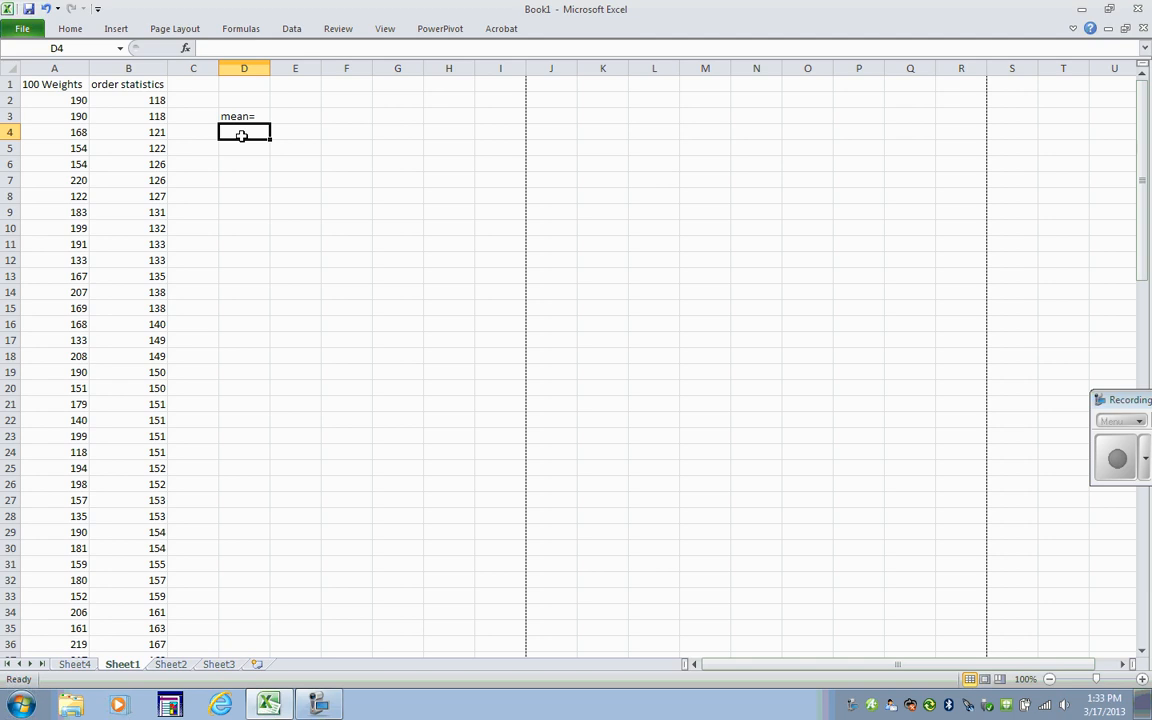
Label cell D4 as "st. dev.=" and cell D5 as "med.=" below the mean label.
{"action": "type", "text": "st"}
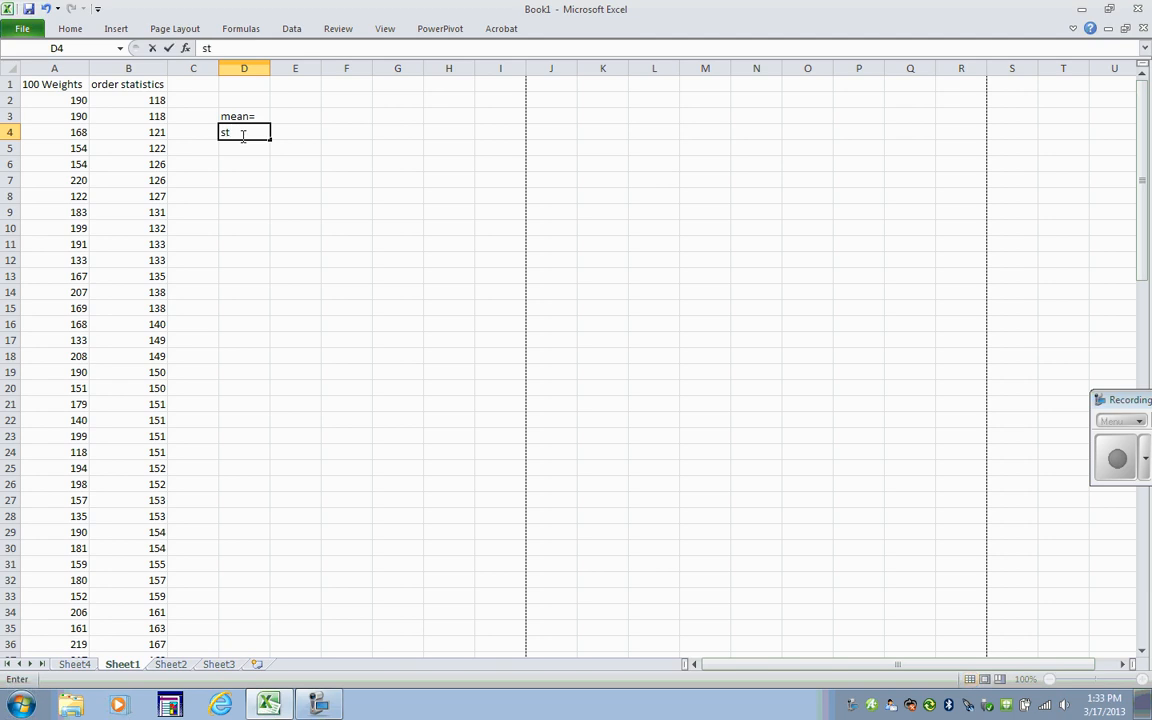
{"action": "type", "text": ". dev."}
{"action": "key", "text": "Return"}
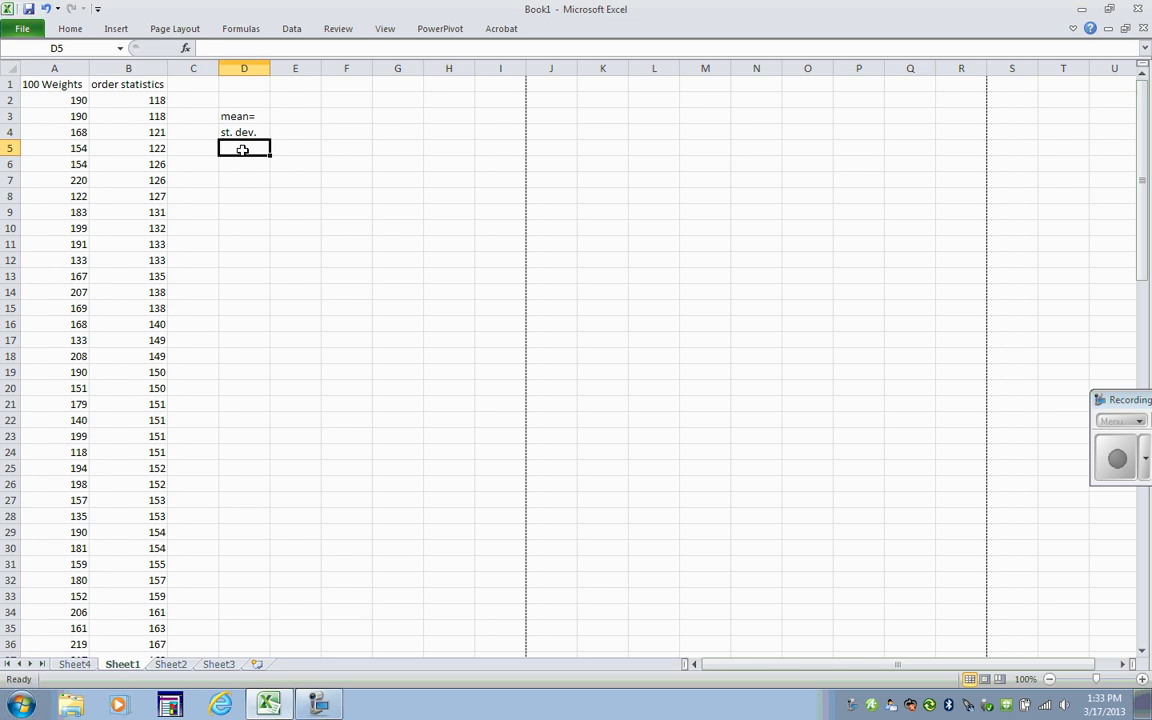
{"action": "type", "text": "med.="}
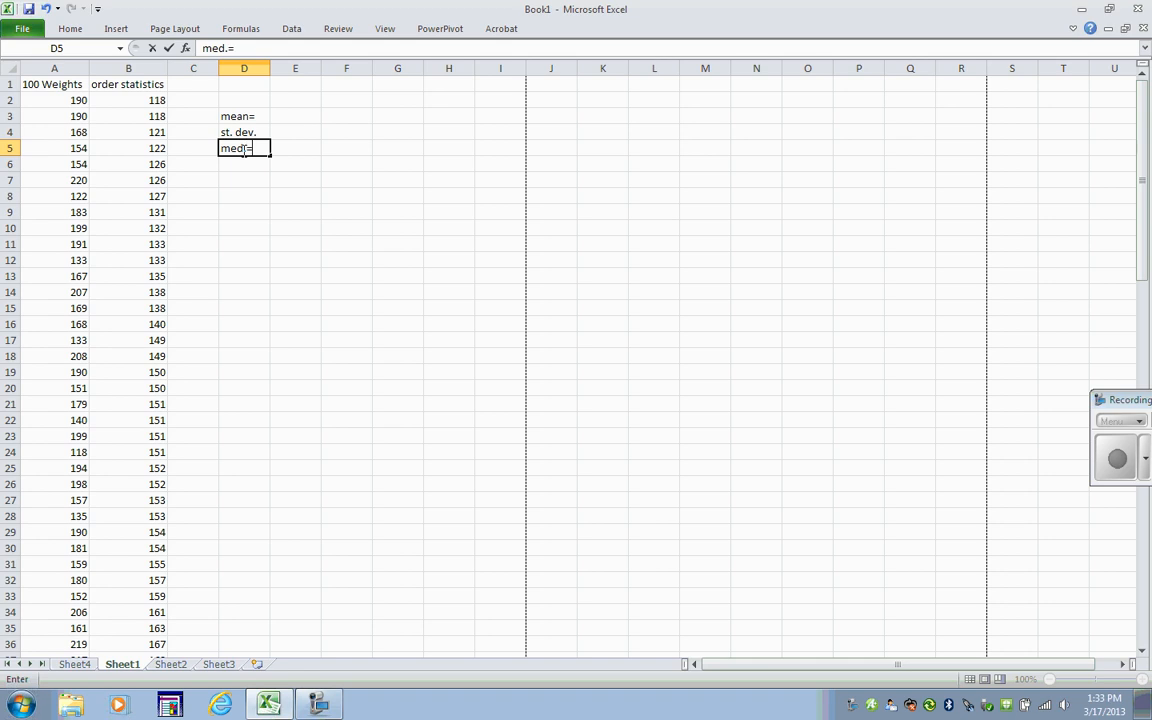
{"action": "left_click", "coordinate": [243, 131]}
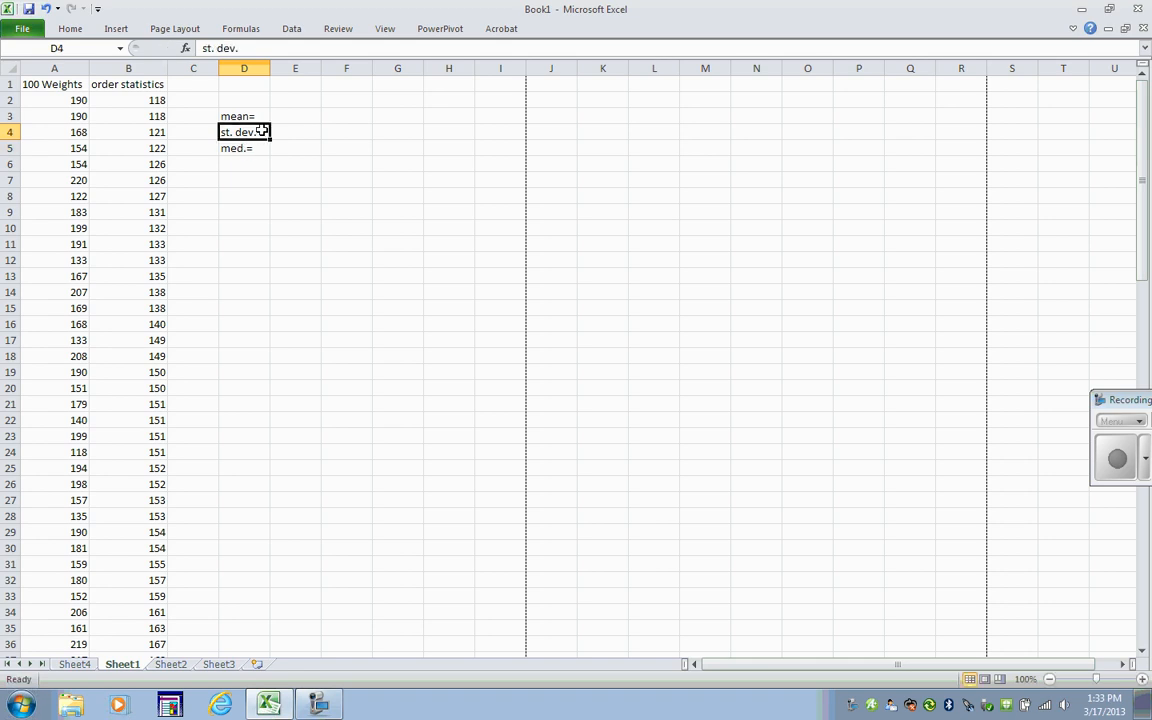
{"action": "left_click", "coordinate": [275, 50]}
{"action": "type", "text": "="}
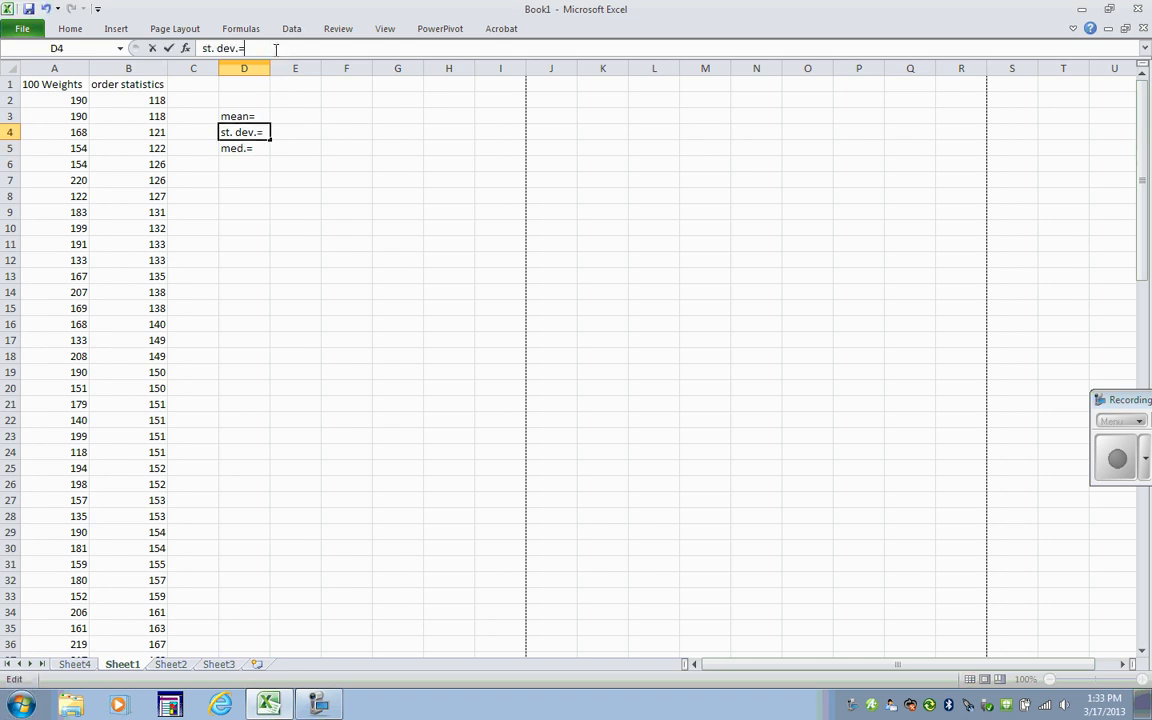
{"action": "left_click", "coordinate": [253, 155]}
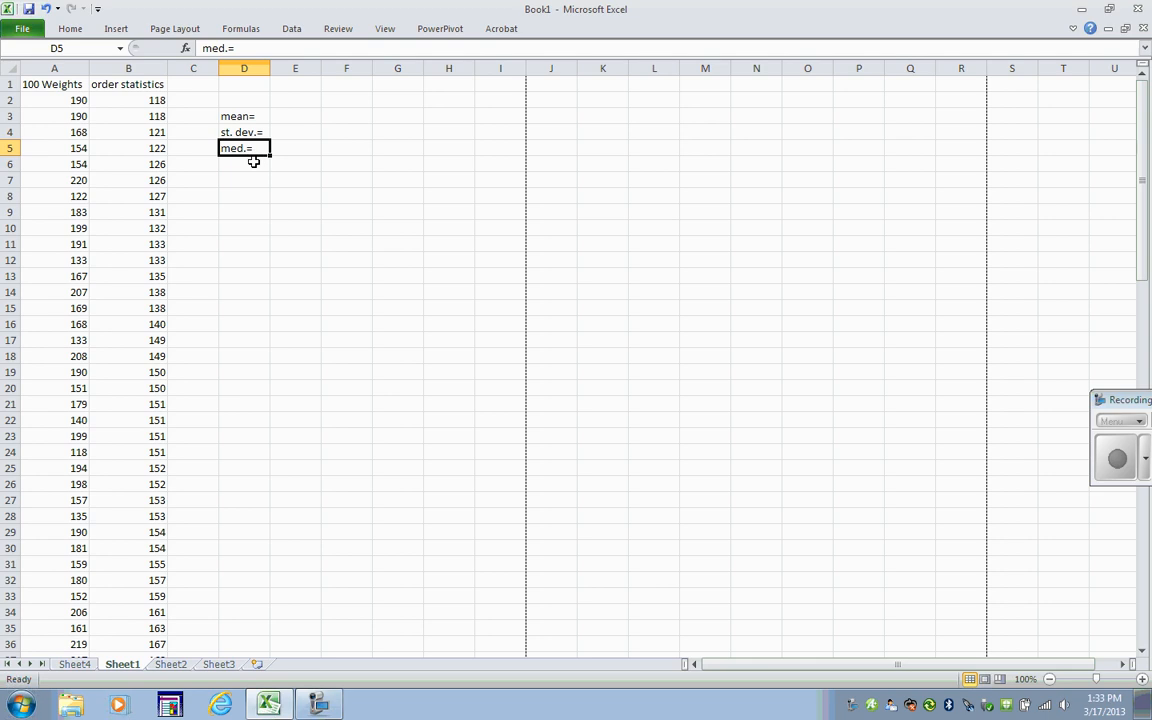
Add the labels "IQR=" in cell D6 and "mode=" in cell D7.
{"action": "left_click", "coordinate": [253, 161]}
{"action": "type", "text": "I"}
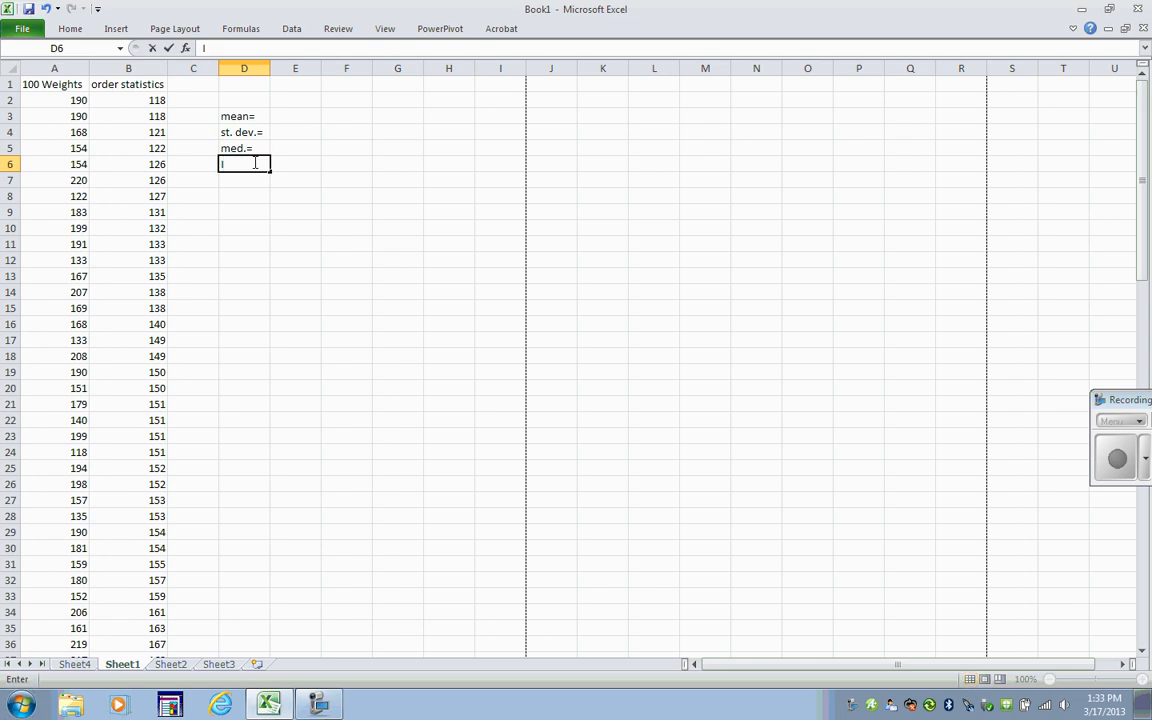
{"action": "type", "text": "QR="}
{"action": "key", "text": "Return"}
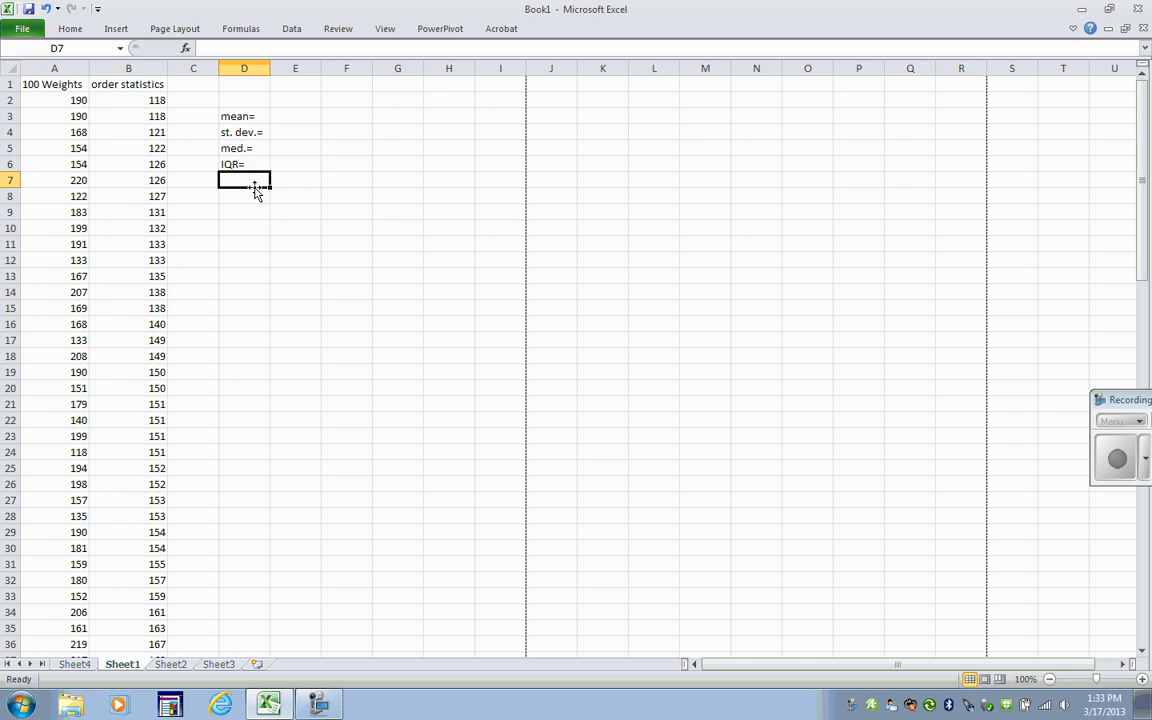
{"action": "type", "text": "mode+"}
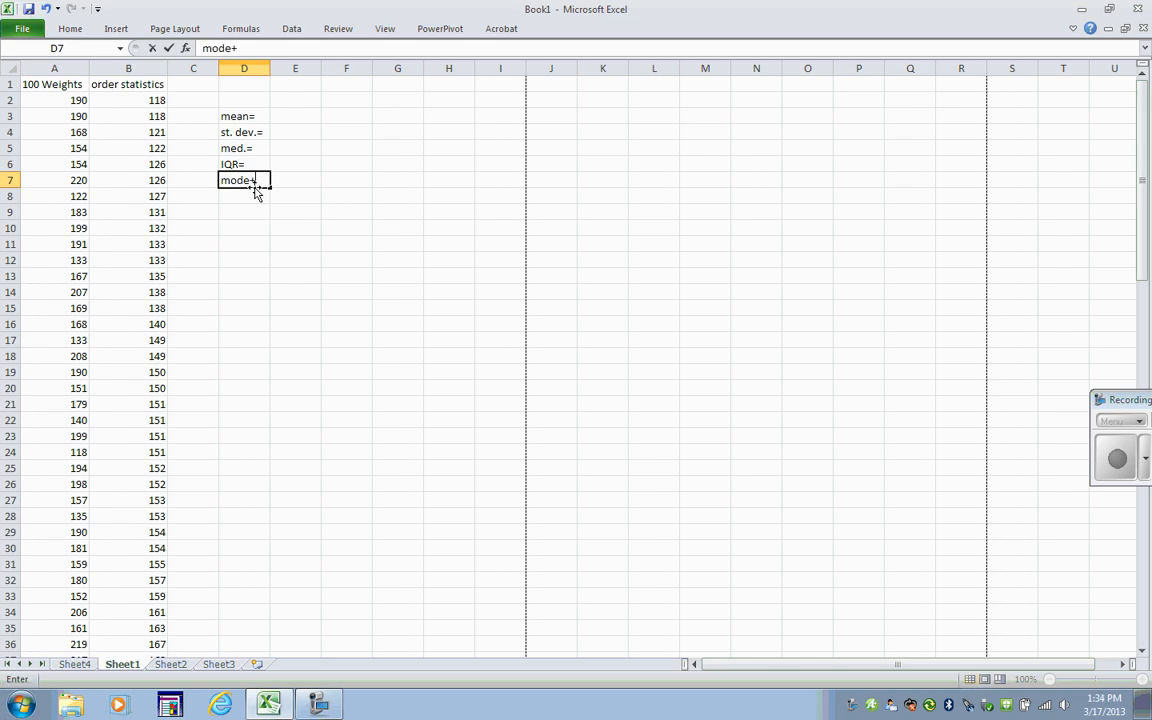
{"action": "key", "text": "BackSpace"}
{"action": "type", "text": "="}
{"action": "left_click", "coordinate": [236, 290]}
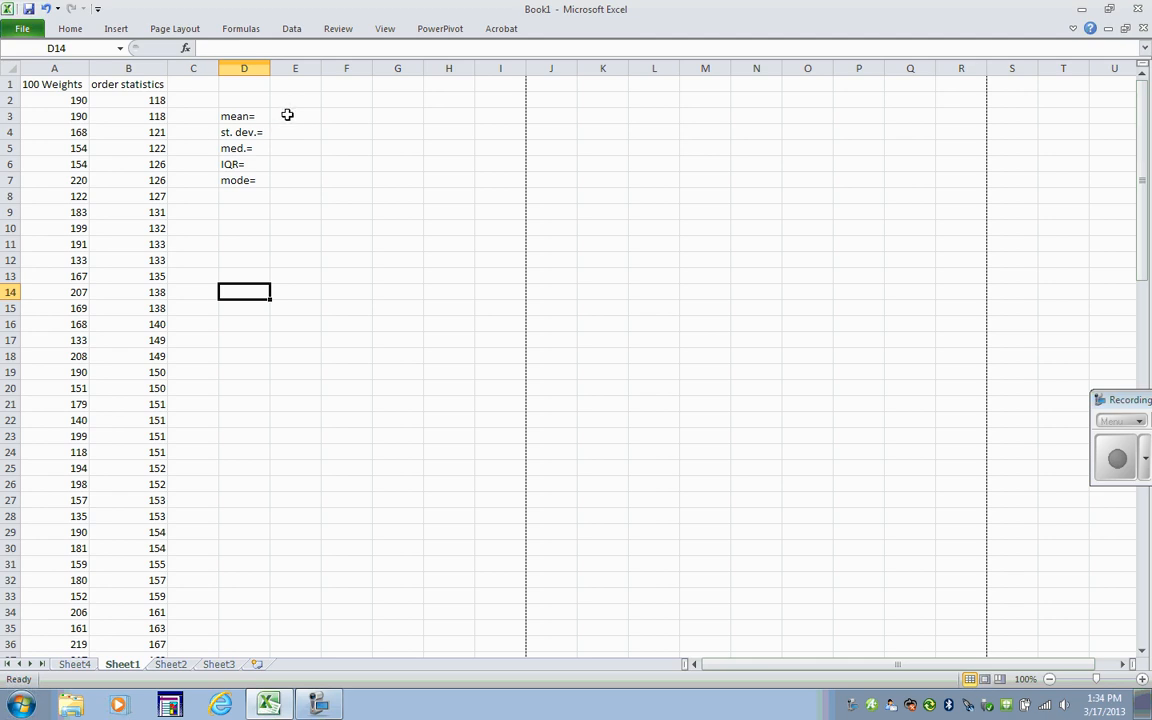
Insert the AVERAGE function from the Statistical category into cell E3, beside the mean label.
{"action": "left_click", "coordinate": [287, 115]}
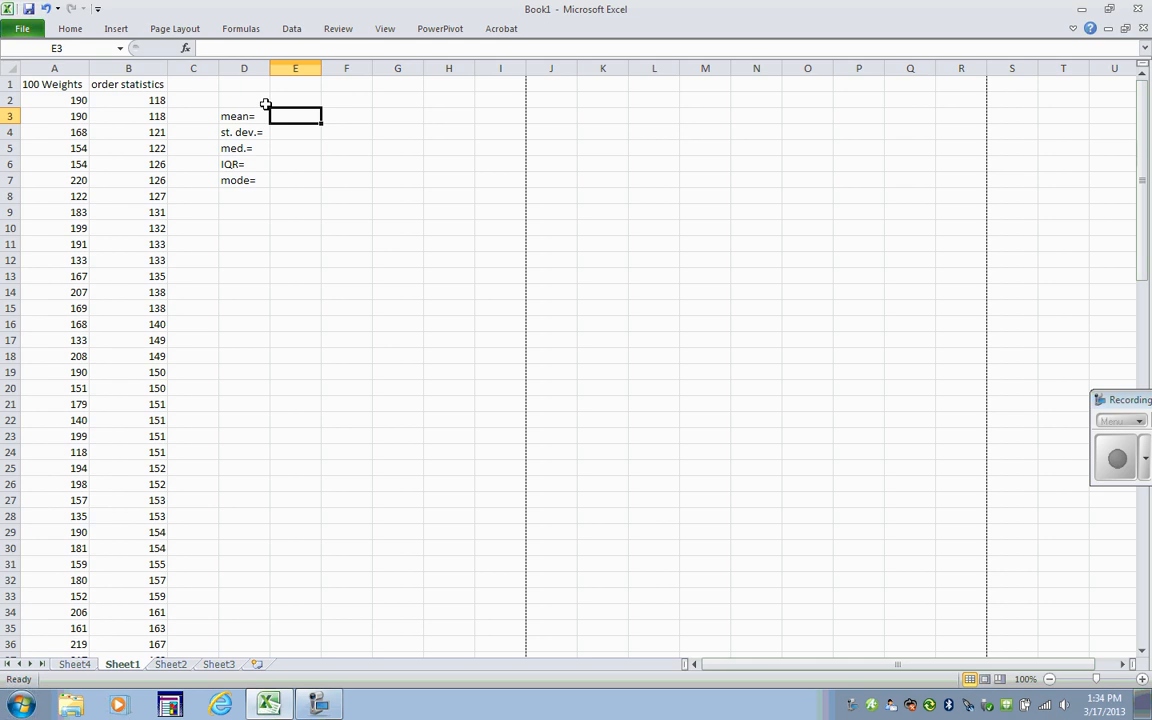
{"action": "left_click", "coordinate": [185, 50]}
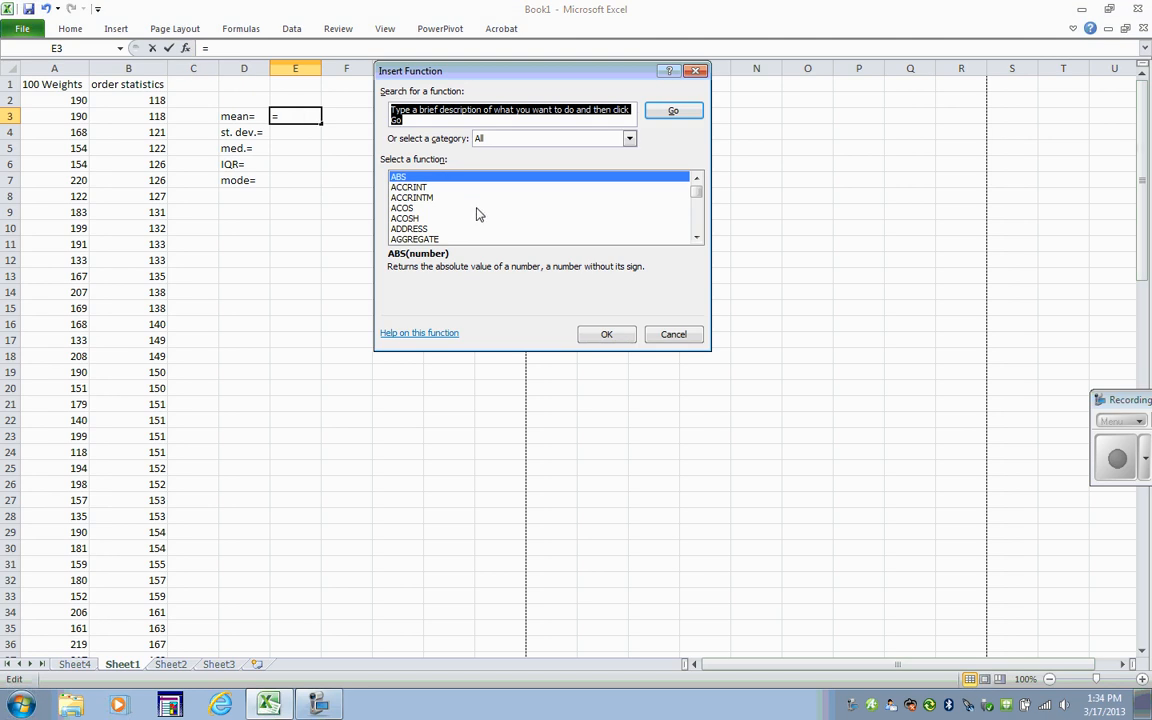
{"action": "left_click", "coordinate": [629, 140]}
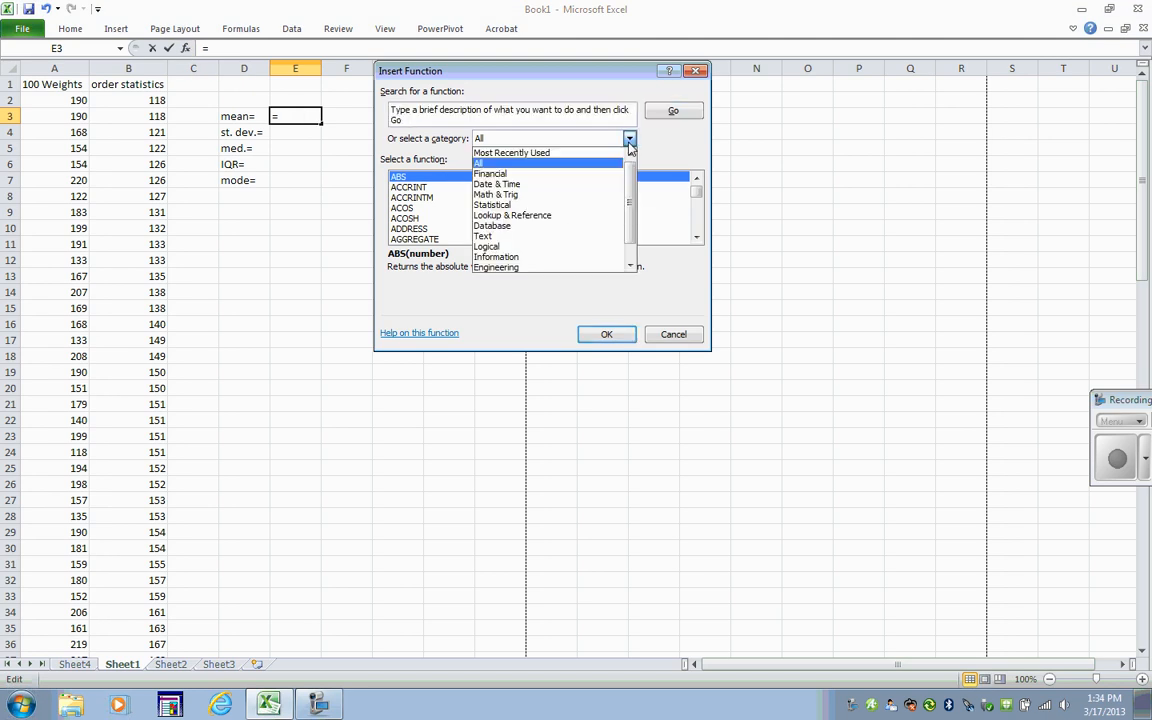
{"action": "left_click", "coordinate": [591, 206]}
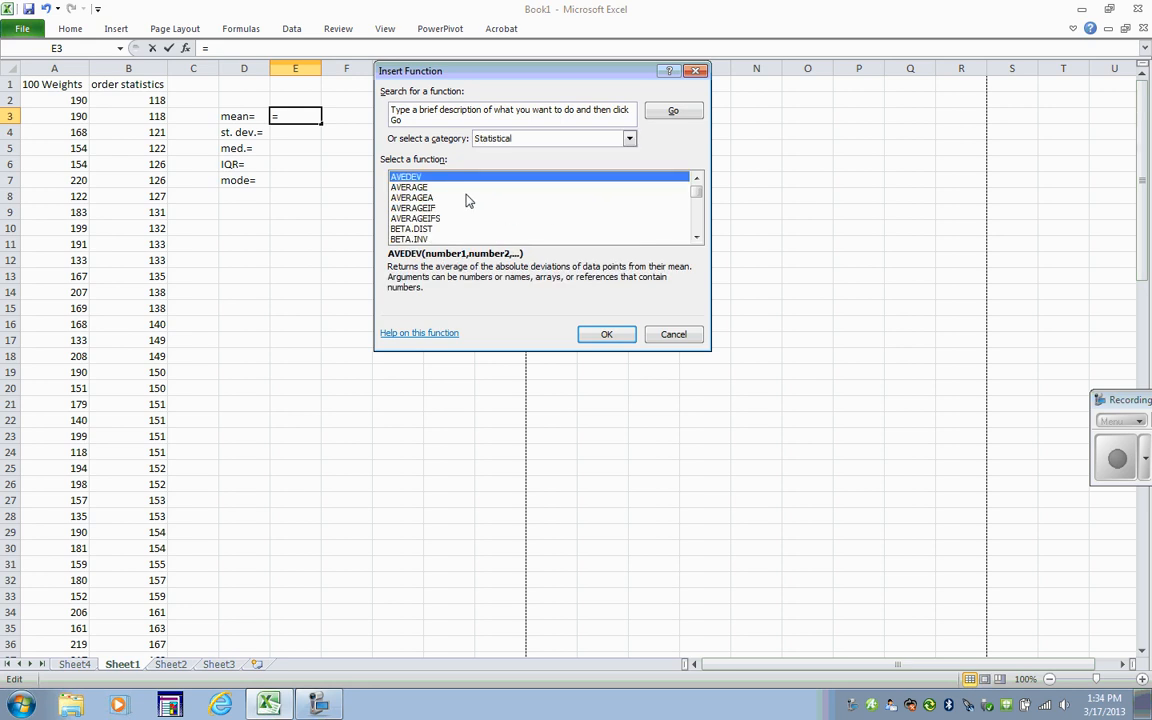
{"action": "left_click", "coordinate": [410, 190]}
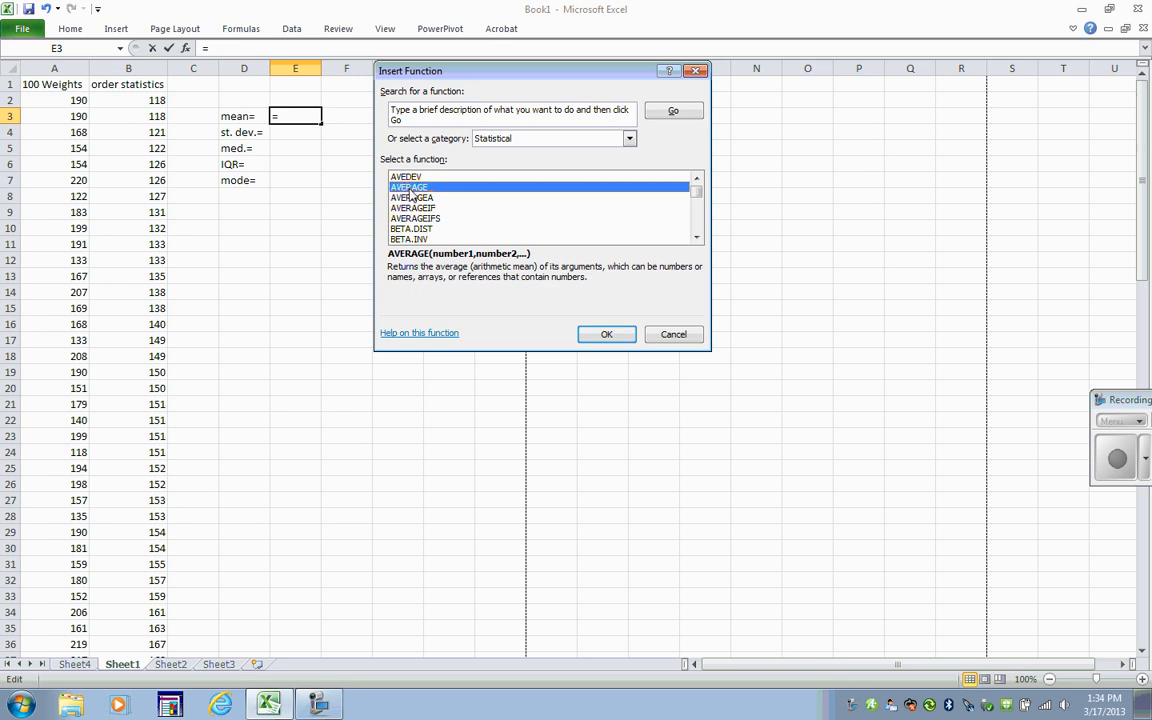
{"action": "left_click", "coordinate": [603, 335]}
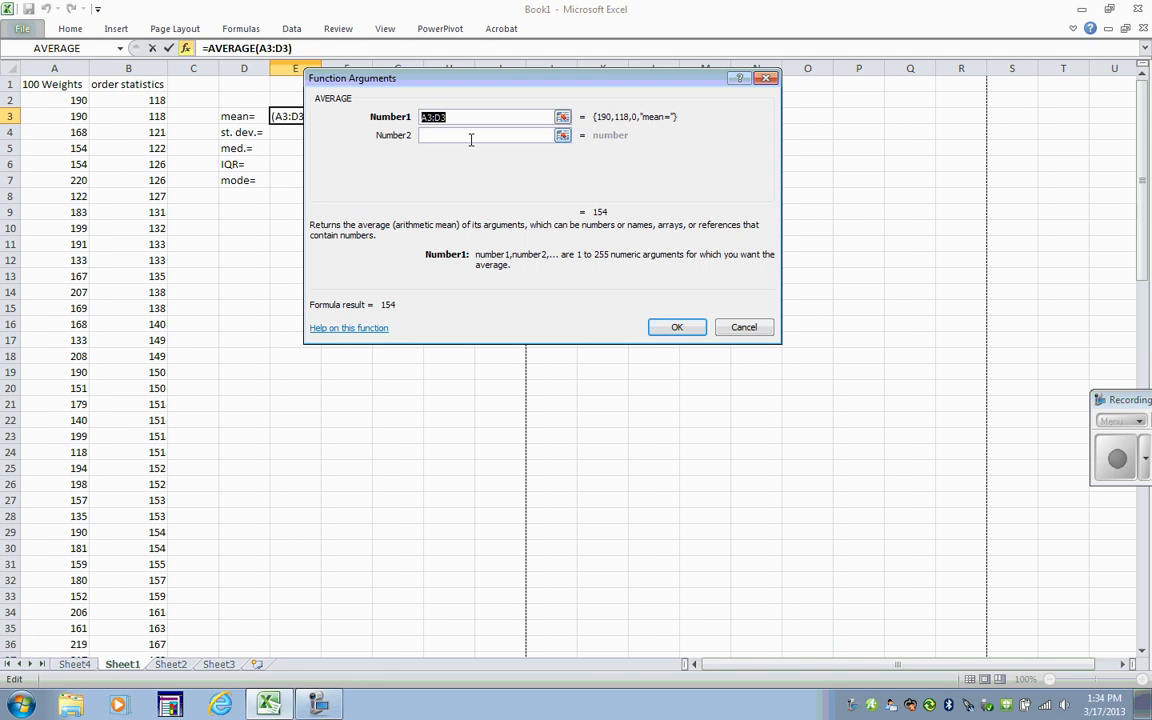
Set the AVERAGE argument to the order statistics range B2:B101 and complete the formula in E3.
{"action": "left_click", "coordinate": [563, 118]}
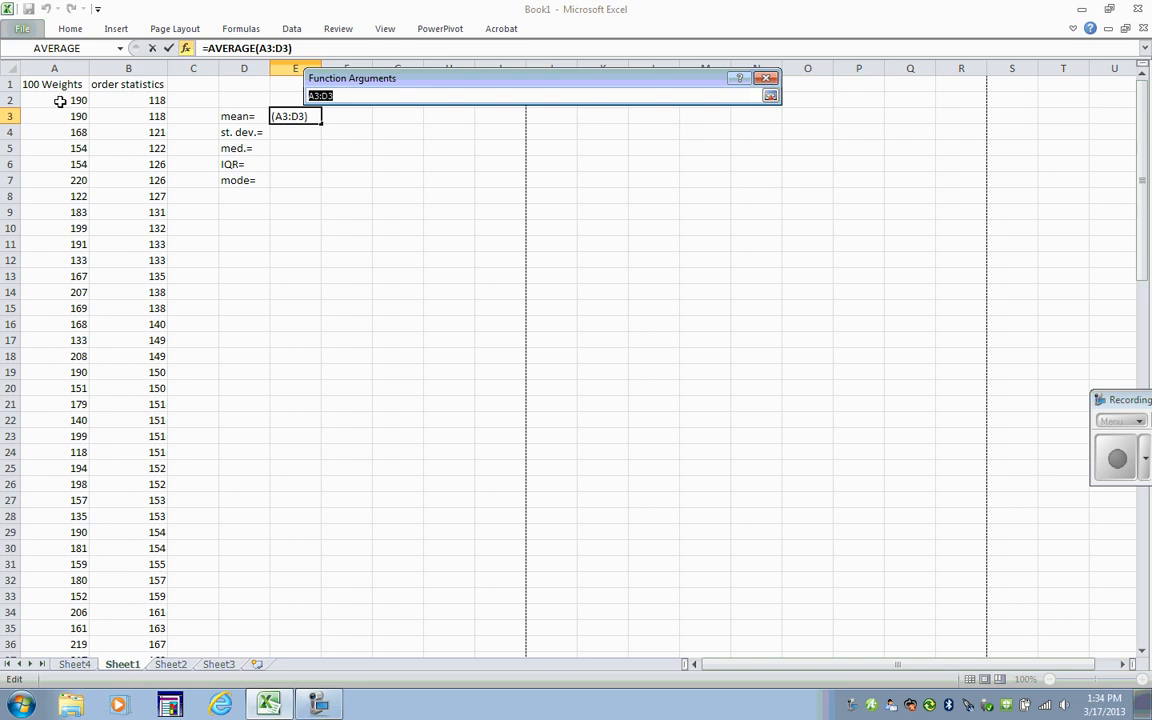
{"action": "left_click_drag", "start_coordinate": [124, 95], "coordinate": [127, 597]}
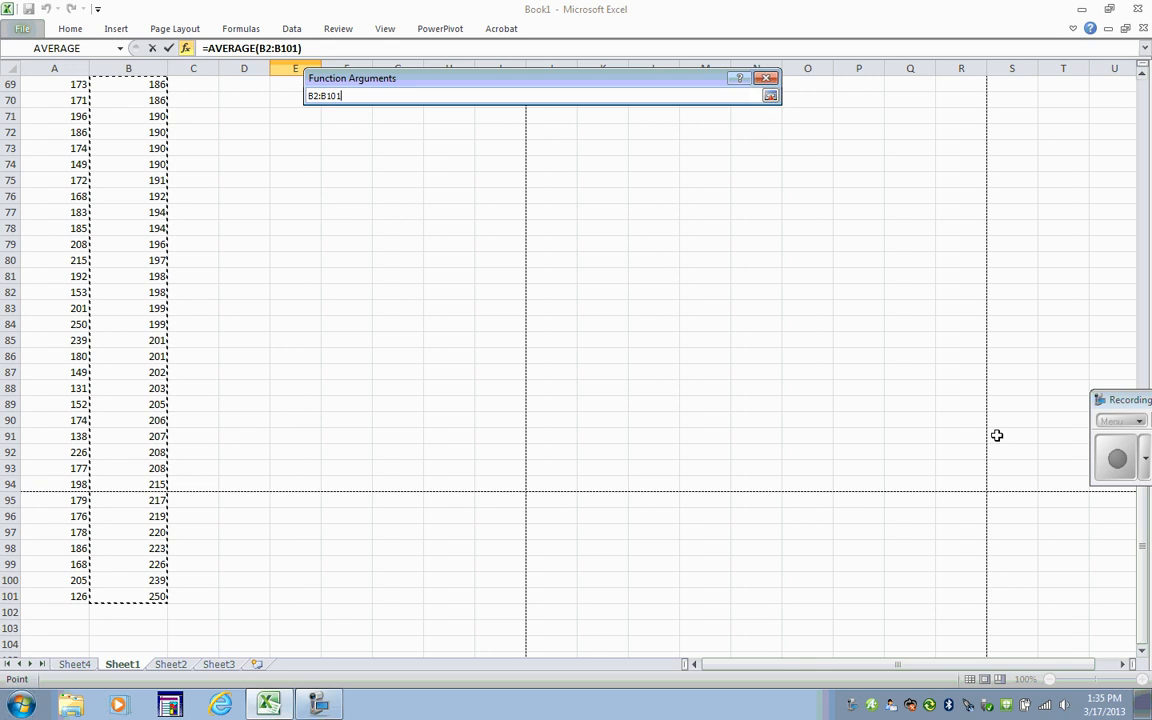
{"action": "left_click", "coordinate": [770, 97]}
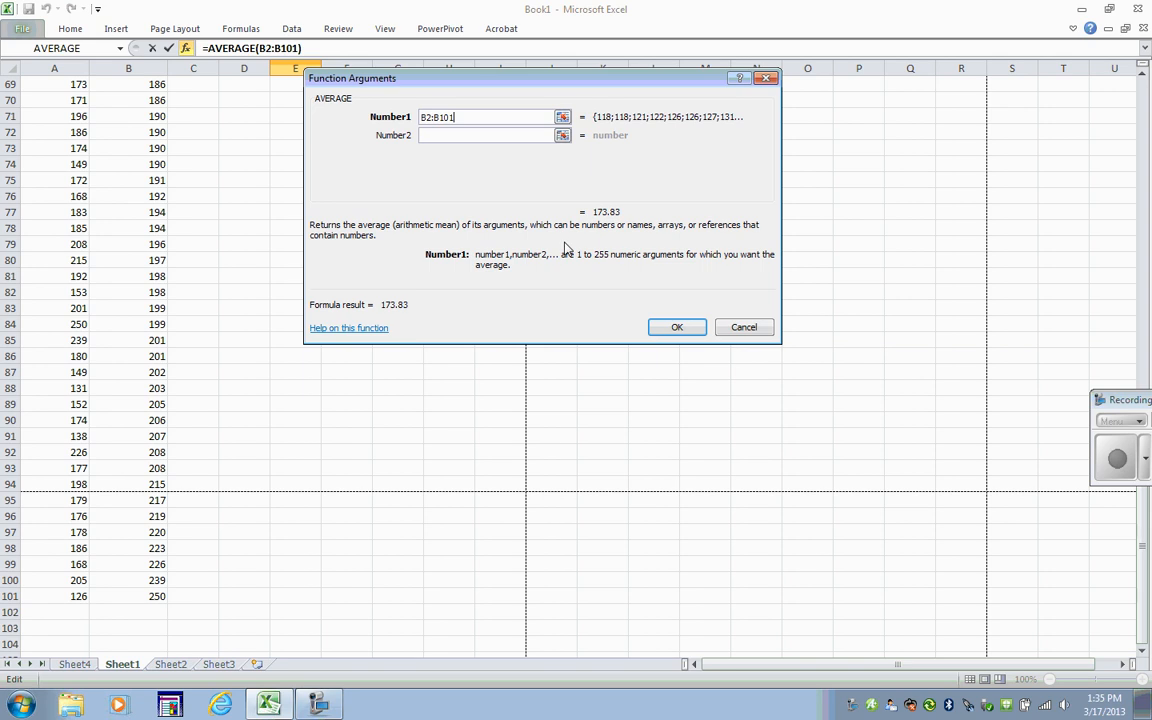
{"action": "left_click", "coordinate": [677, 329]}
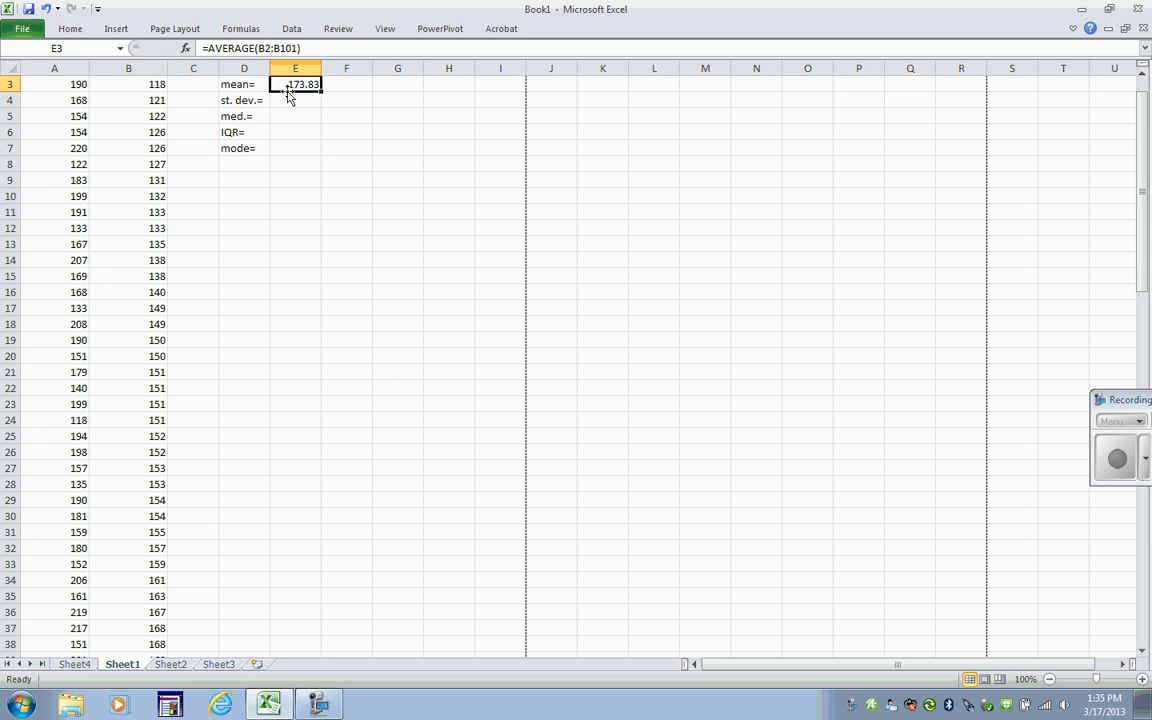
{"action": "left_click", "coordinate": [297, 118]}
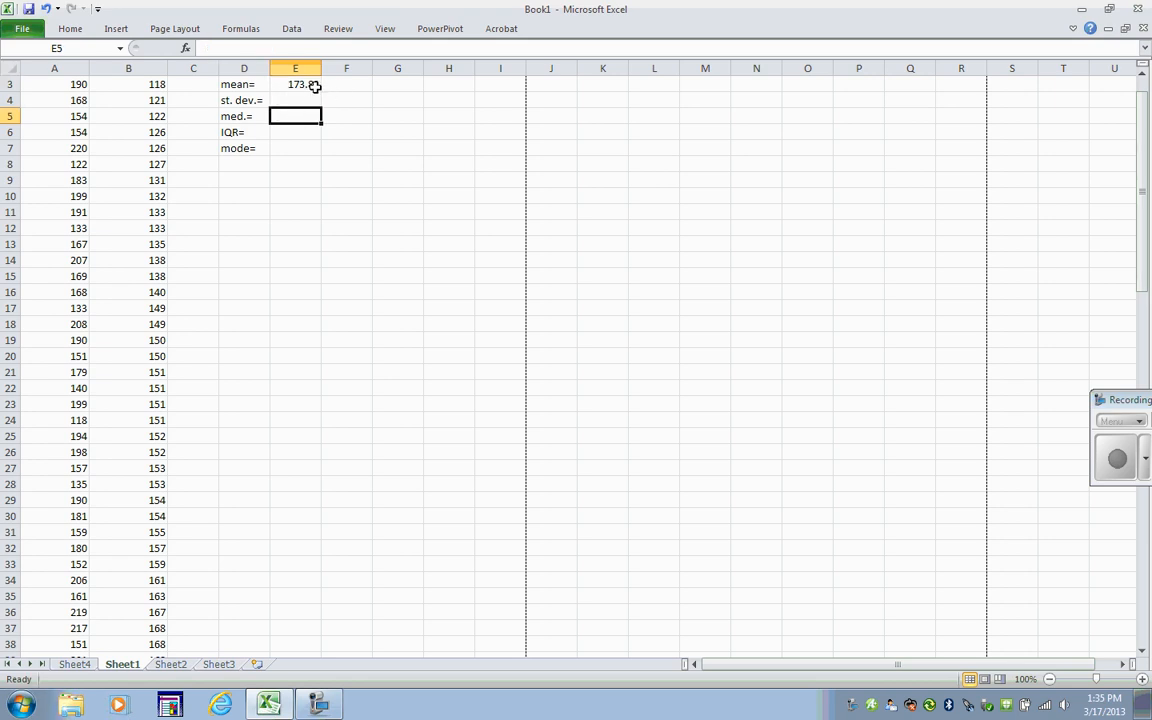
{"action": "left_click", "coordinate": [282, 80]}
{"action": "left_click_drag", "start_coordinate": [1141, 110], "coordinate": [1141, 98]}
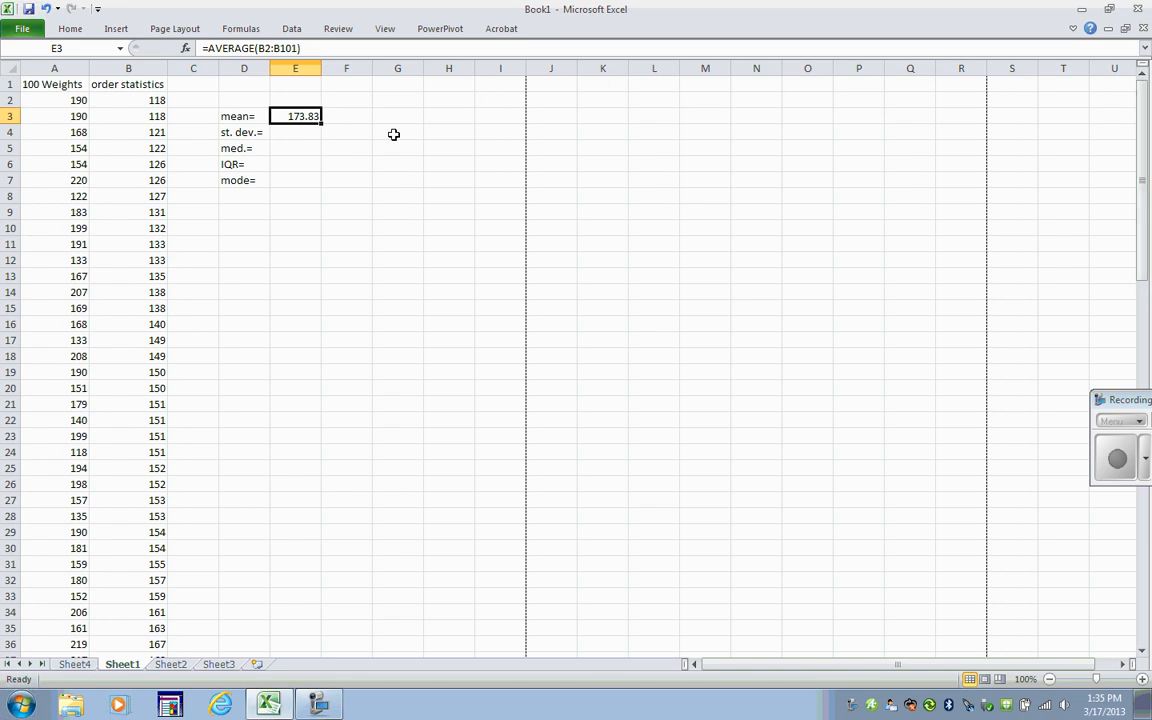
Insert the sample standard deviation function STDEV.S into cell E4, beside the st. dev. label.
{"action": "left_click", "coordinate": [288, 136]}
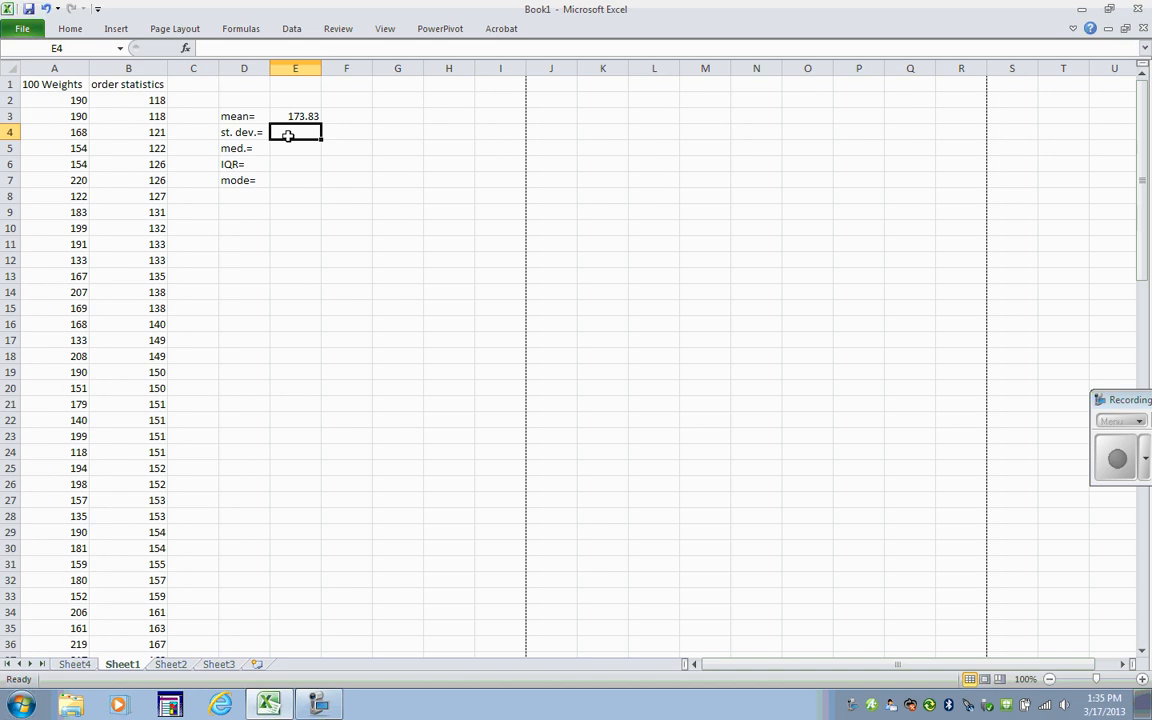
{"action": "left_click", "coordinate": [185, 49]}
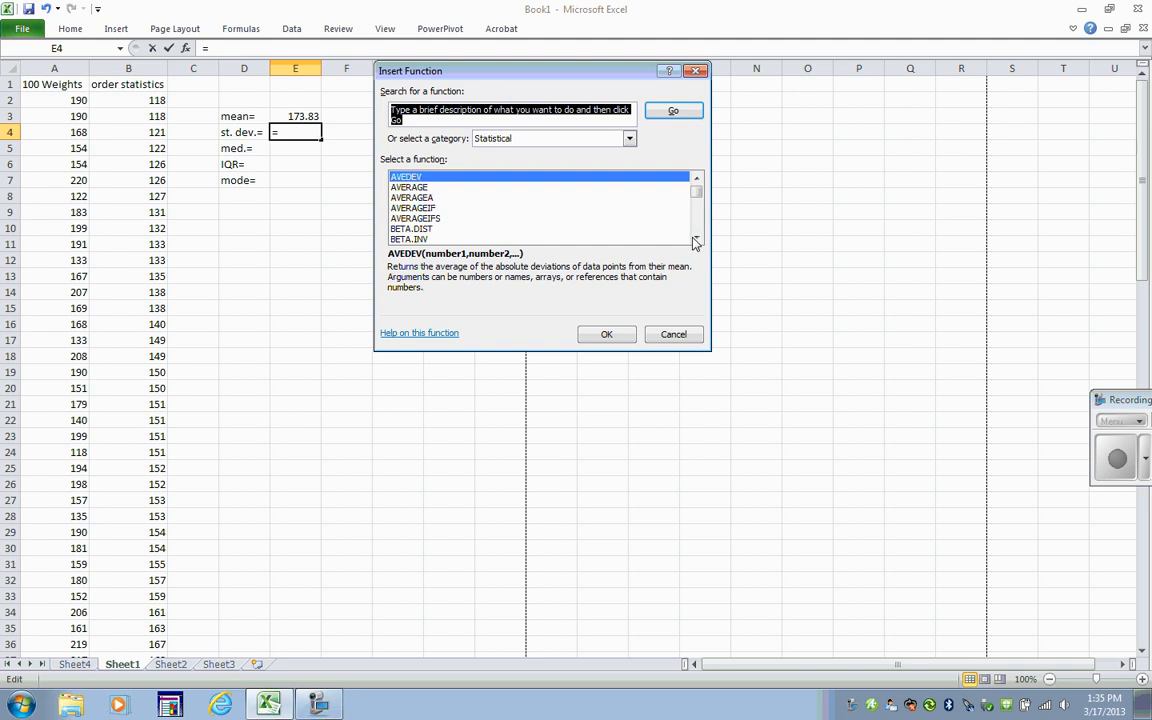
{"action": "left_click_drag", "start_coordinate": [695, 242], "coordinate": [698, 244]}
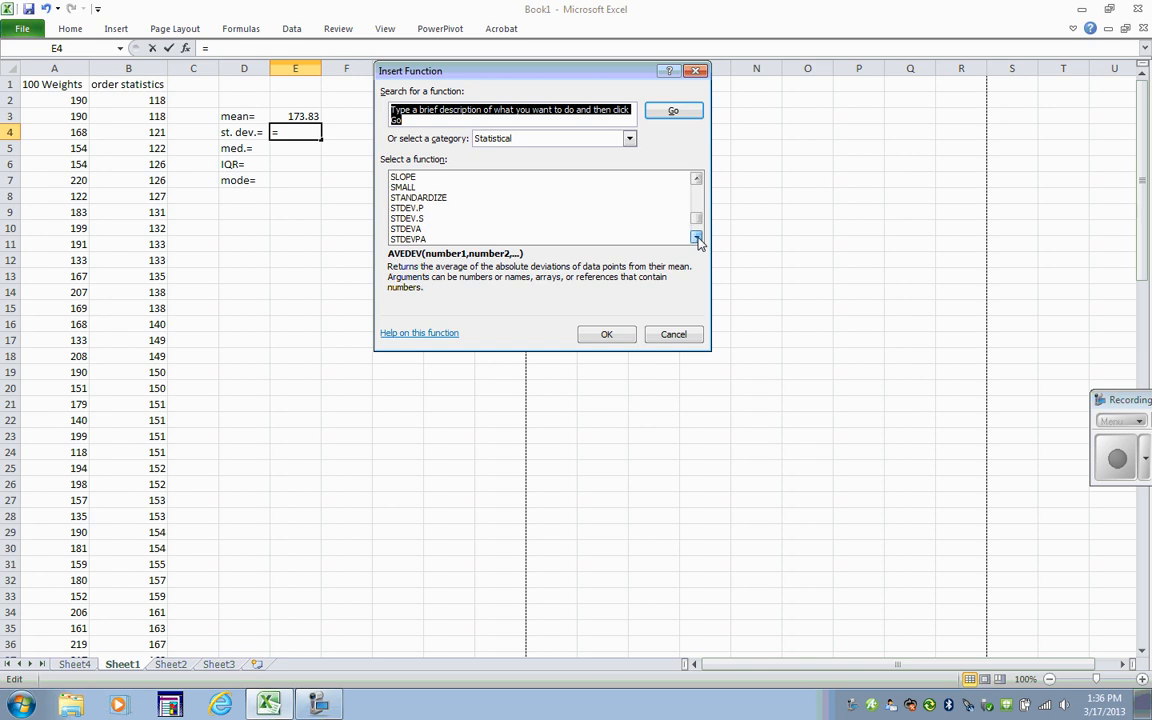
{"action": "left_click", "coordinate": [428, 209]}
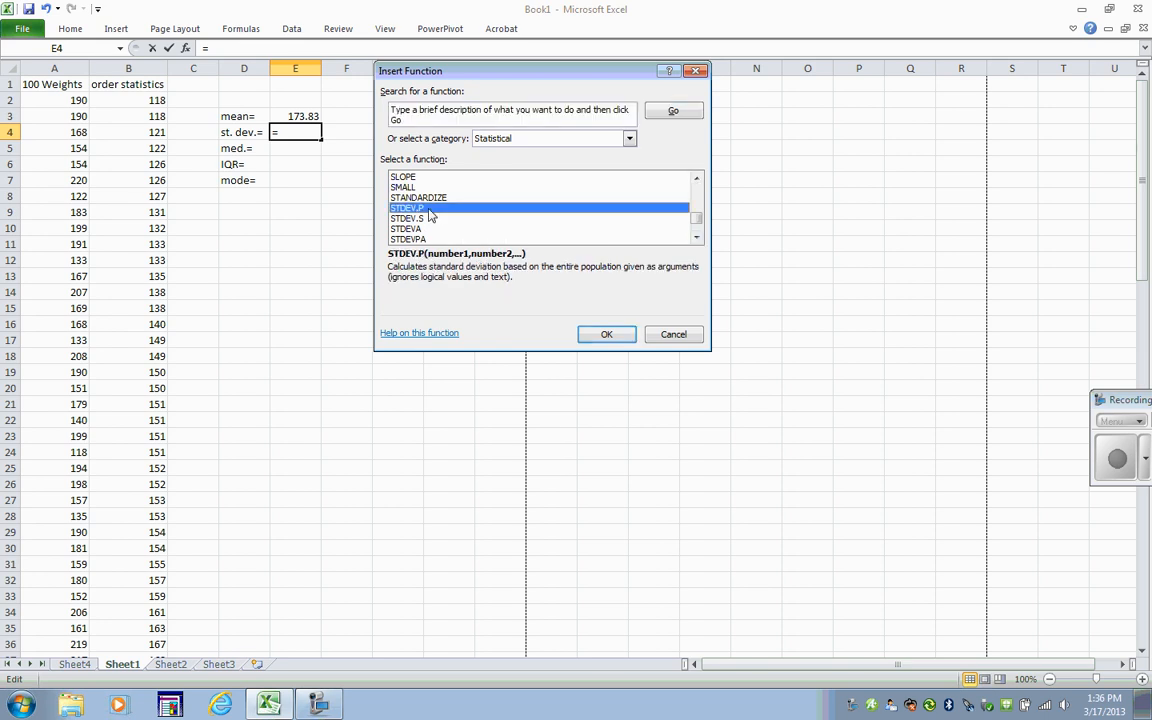
{"action": "left_click", "coordinate": [427, 219]}
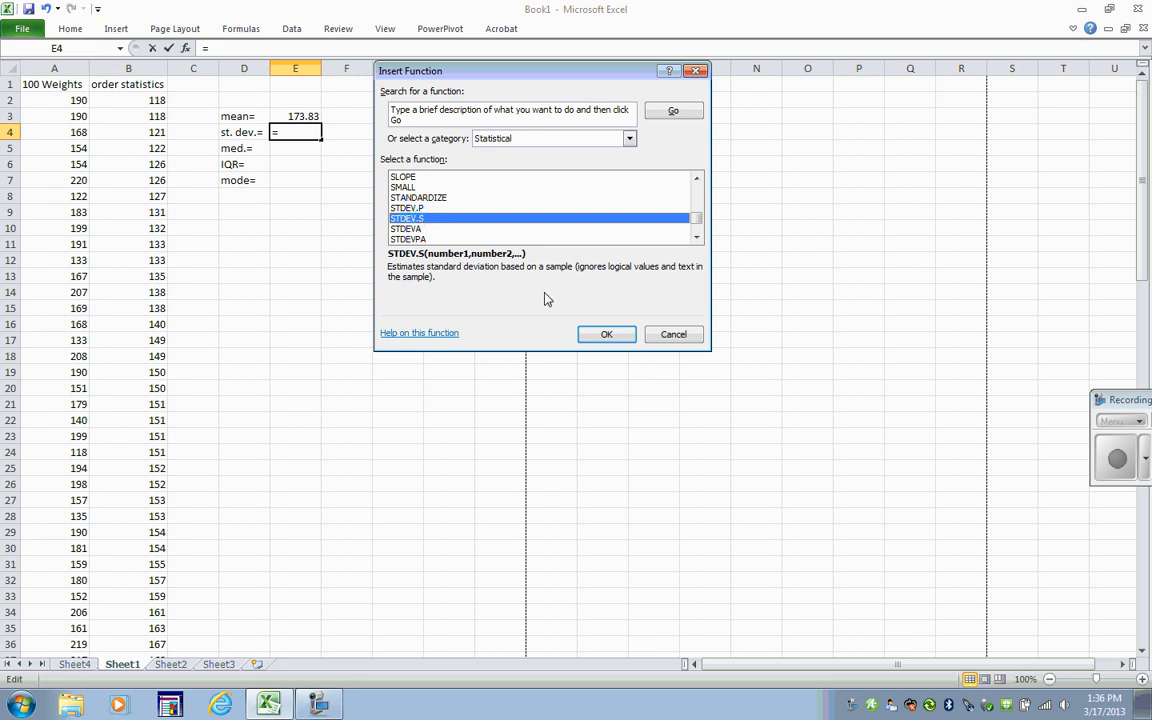
{"action": "left_click", "coordinate": [604, 333]}
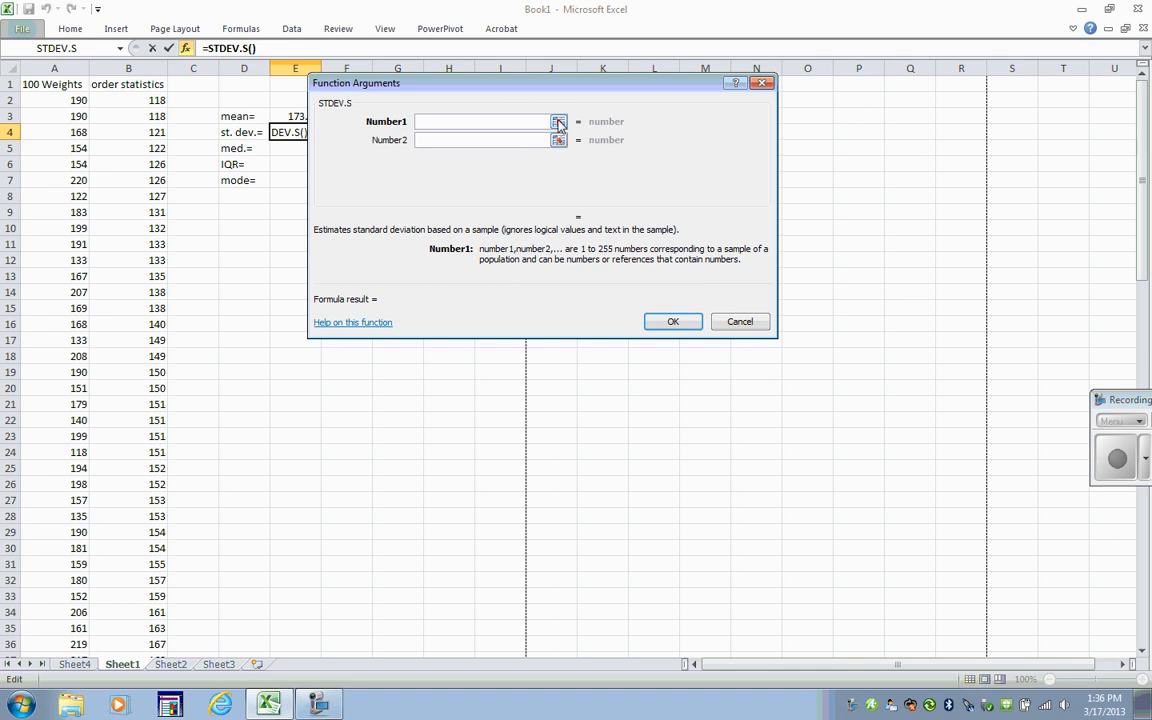
Use the order statistics range B2:B101 as the STDEV.S argument and complete the formula in E4.
{"action": "left_click", "coordinate": [558, 122]}
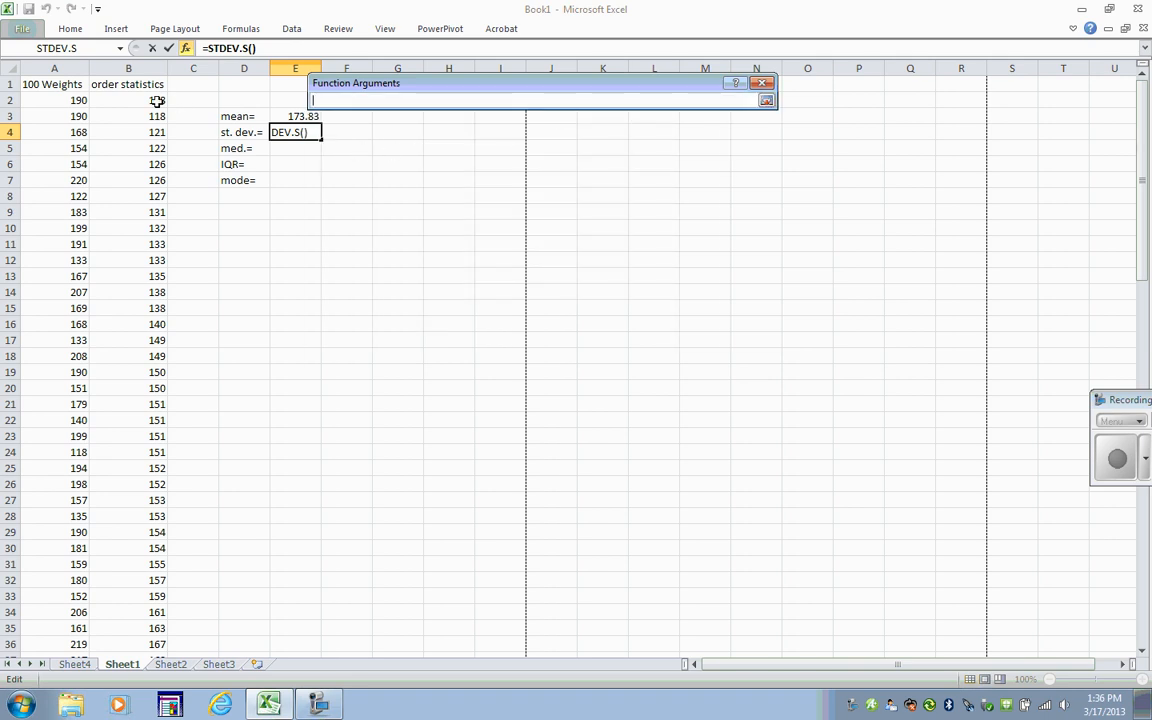
{"action": "left_click_drag", "start_coordinate": [150, 100], "coordinate": [134, 607]}
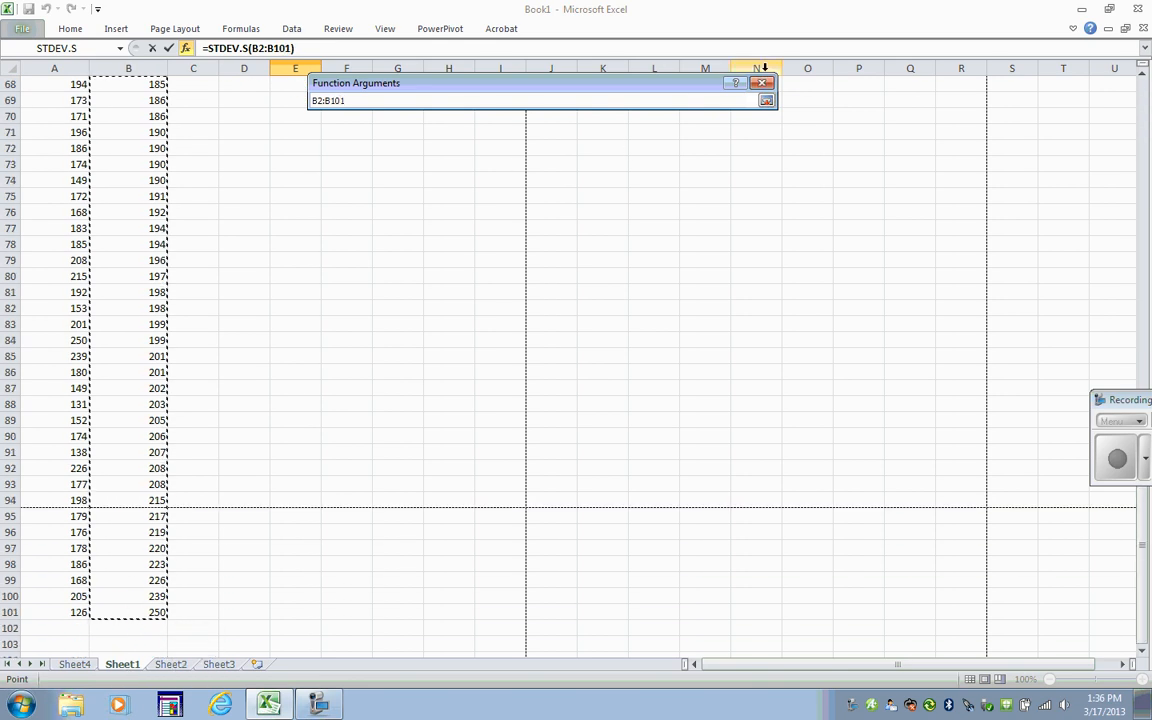
{"action": "left_click", "coordinate": [766, 101]}
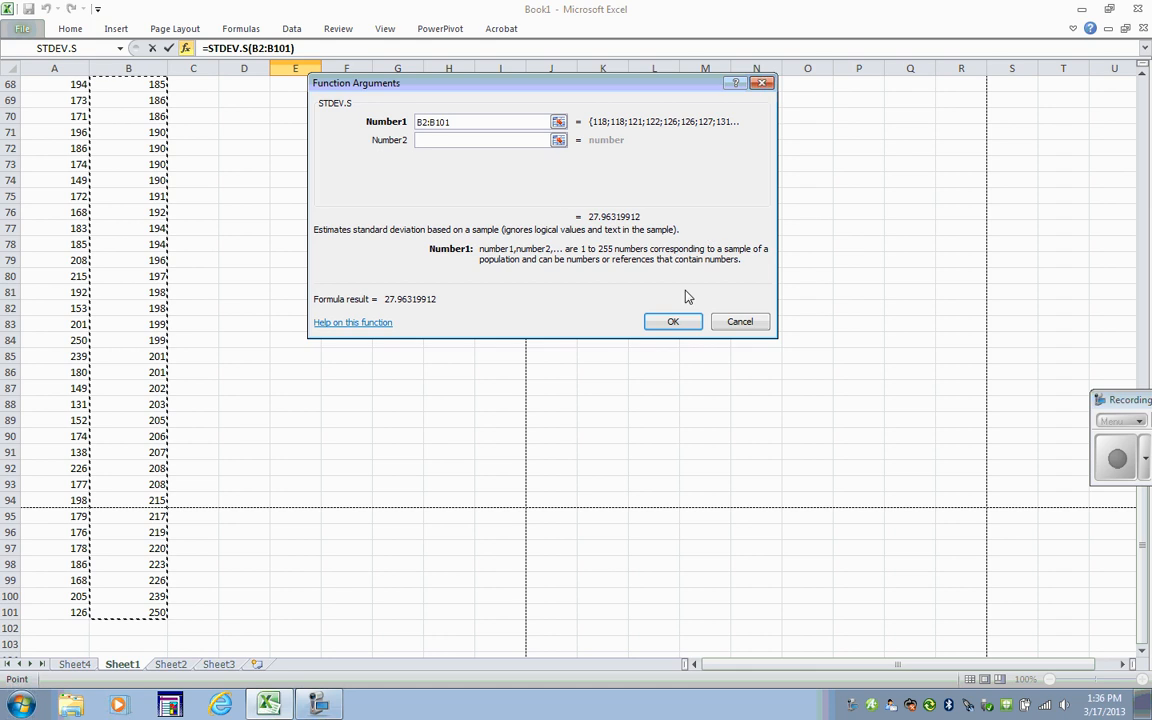
{"action": "left_click", "coordinate": [676, 321]}
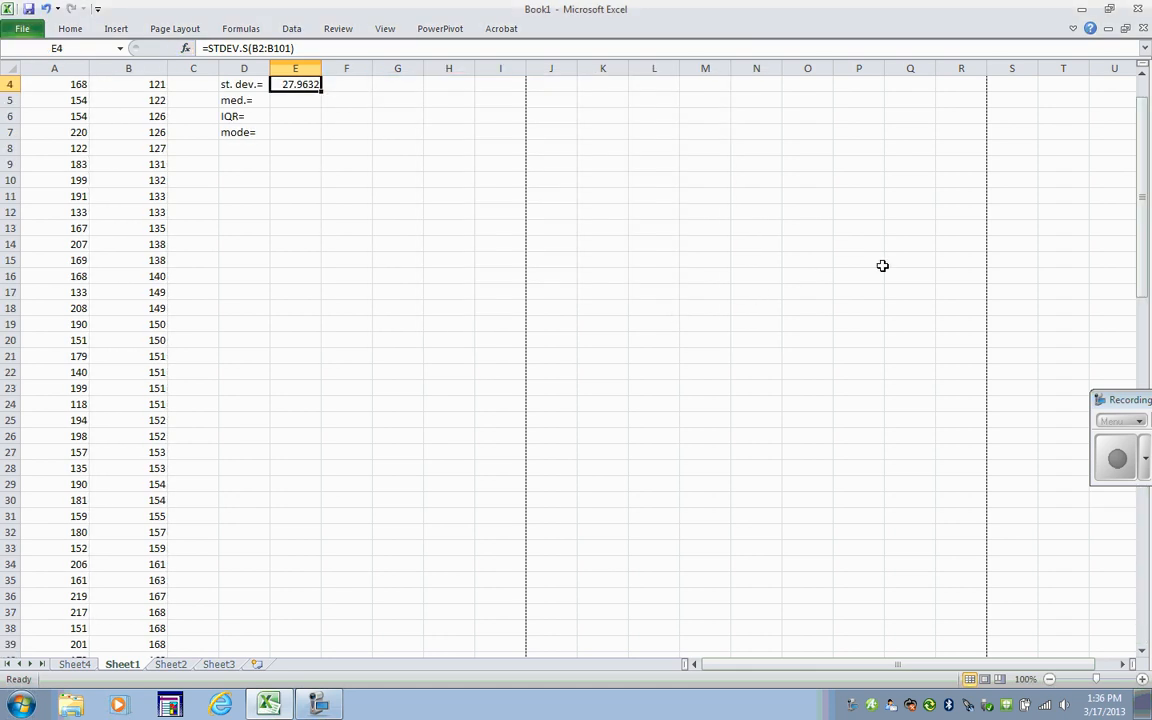
{"action": "left_click_drag", "start_coordinate": [1142, 240], "coordinate": [1148, 218]}
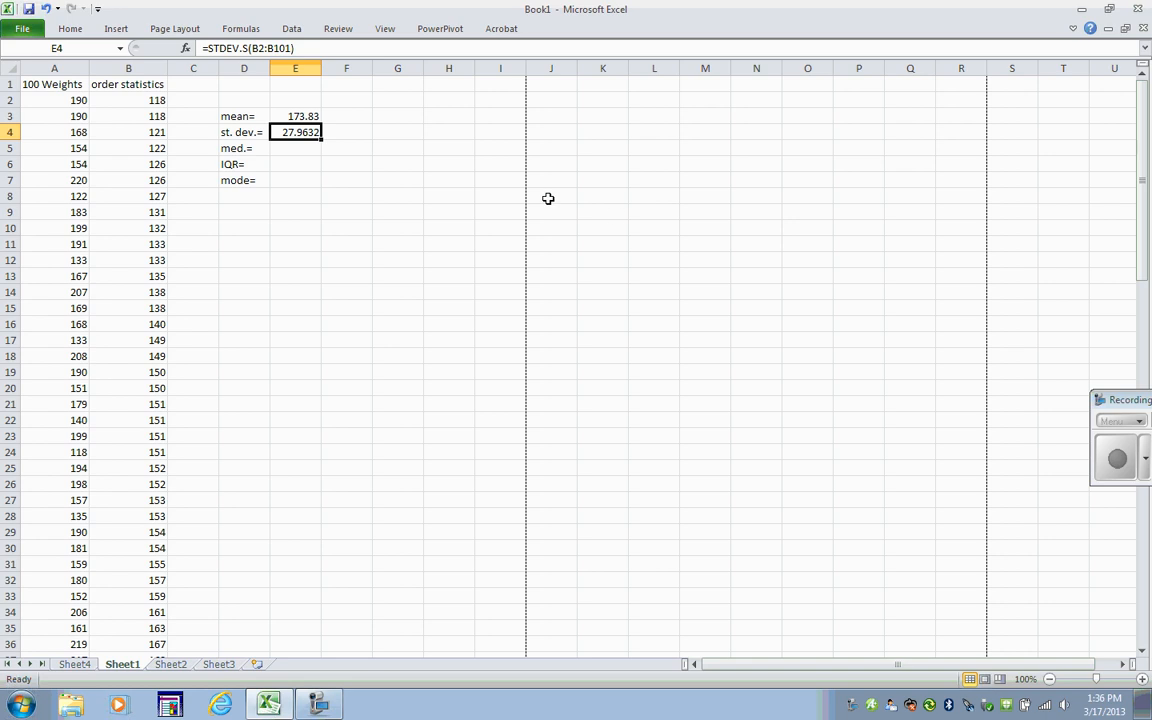
Insert the MEDIAN function from the Statistical category into cell E5, beside the med. label.
{"action": "left_click", "coordinate": [290, 150]}
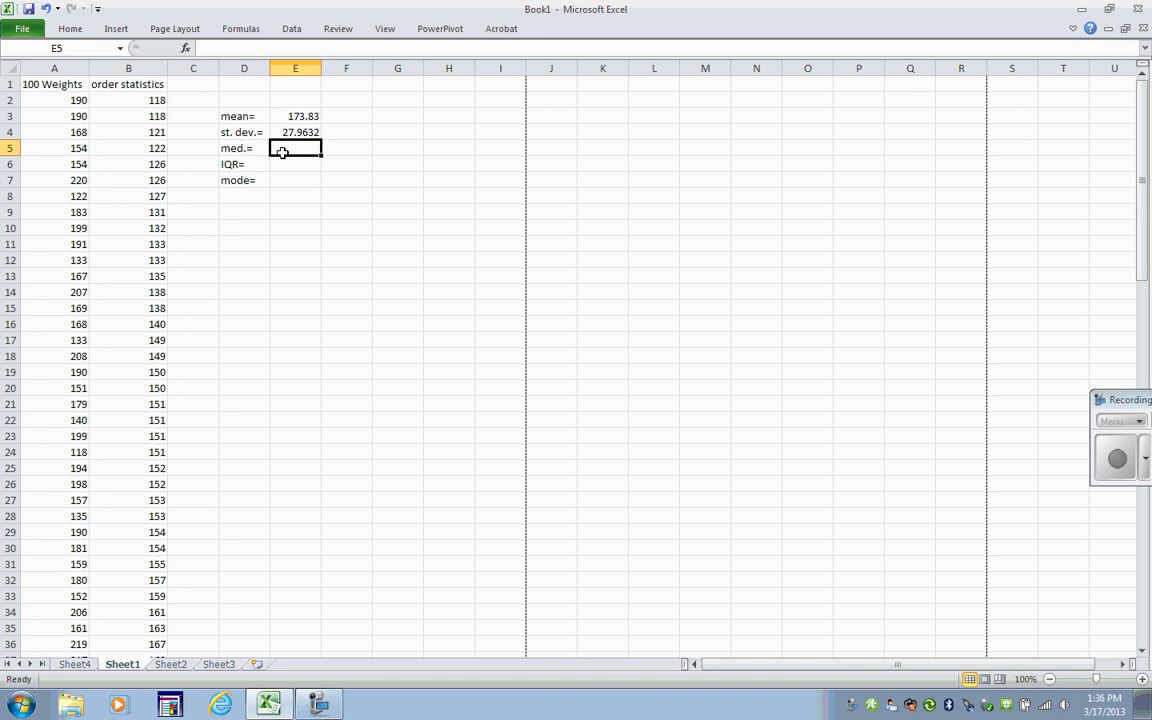
{"action": "left_click", "coordinate": [185, 48]}
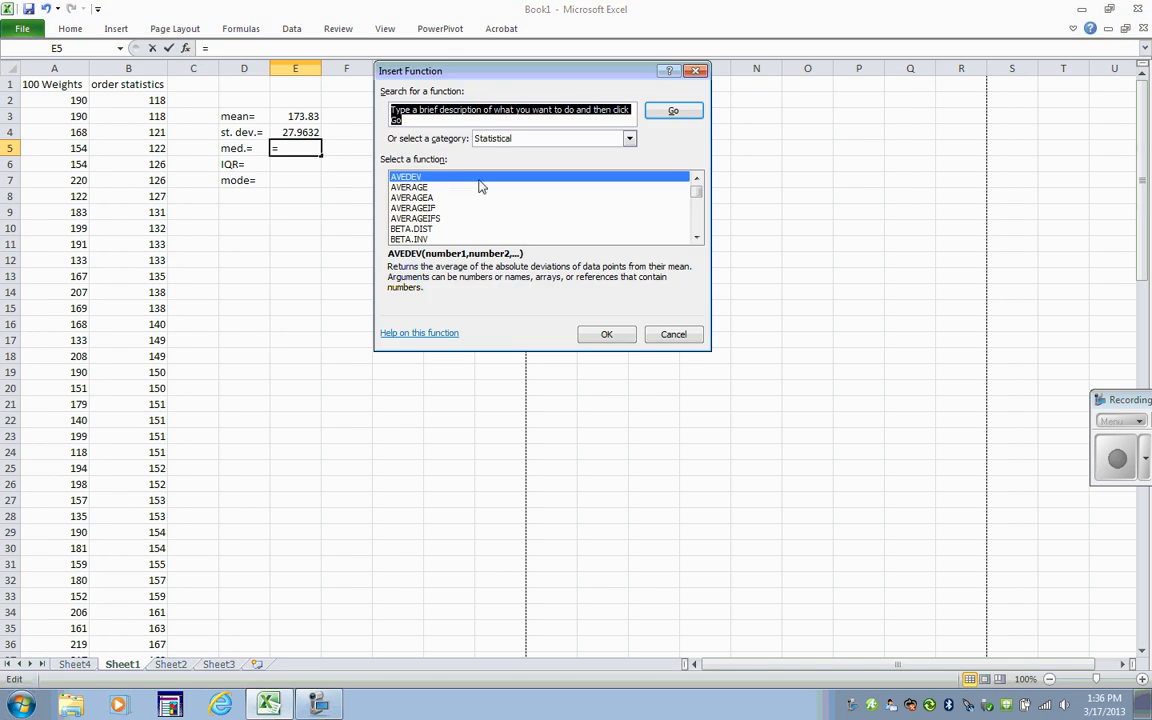
{"action": "left_click_drag", "start_coordinate": [696, 238], "coordinate": [700, 243]}
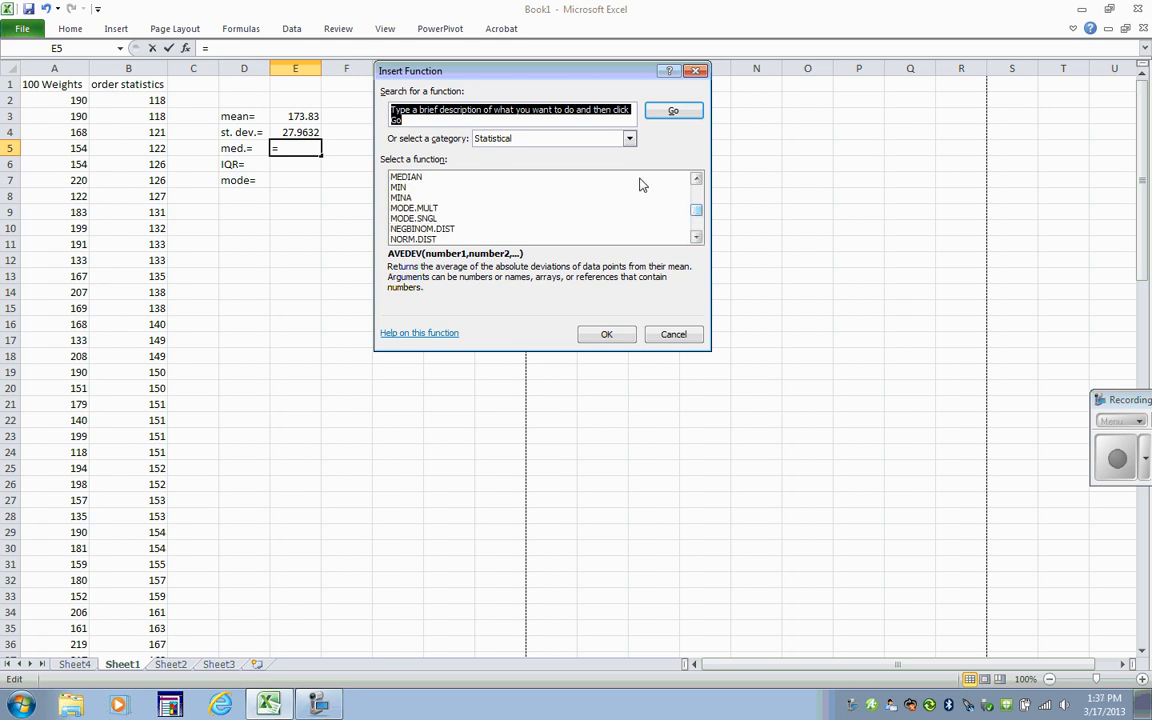
{"action": "left_click", "coordinate": [696, 178]}
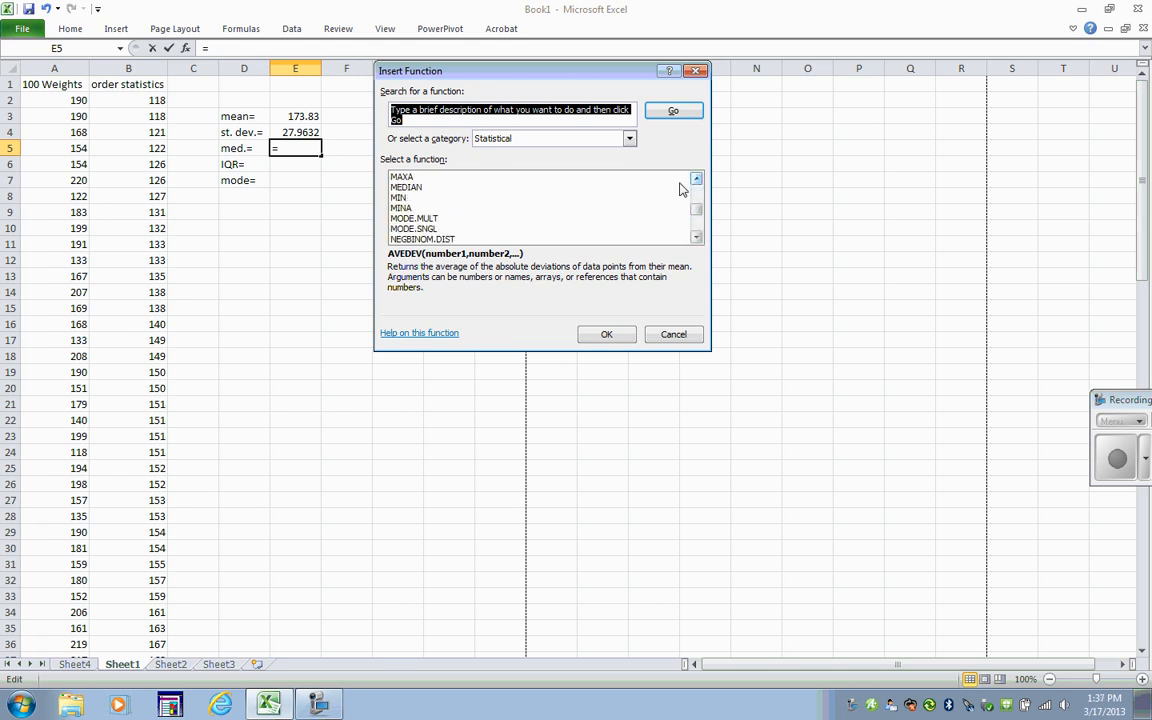
{"action": "left_click", "coordinate": [425, 188]}
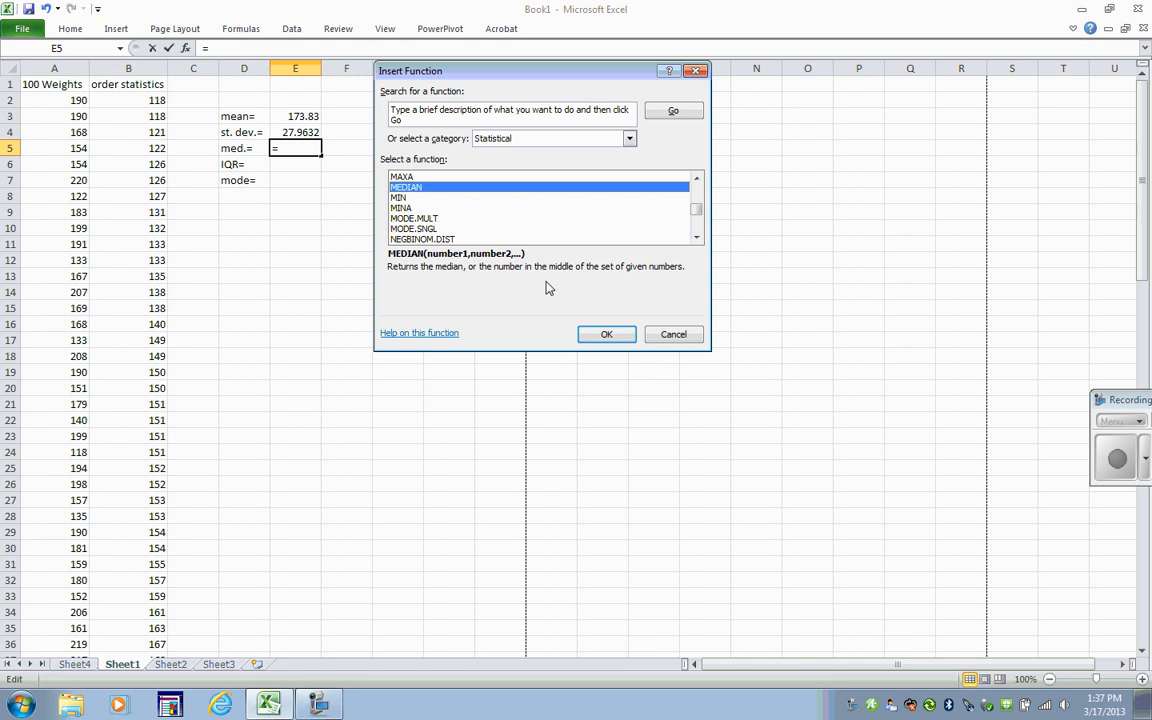
{"action": "left_click", "coordinate": [607, 334]}
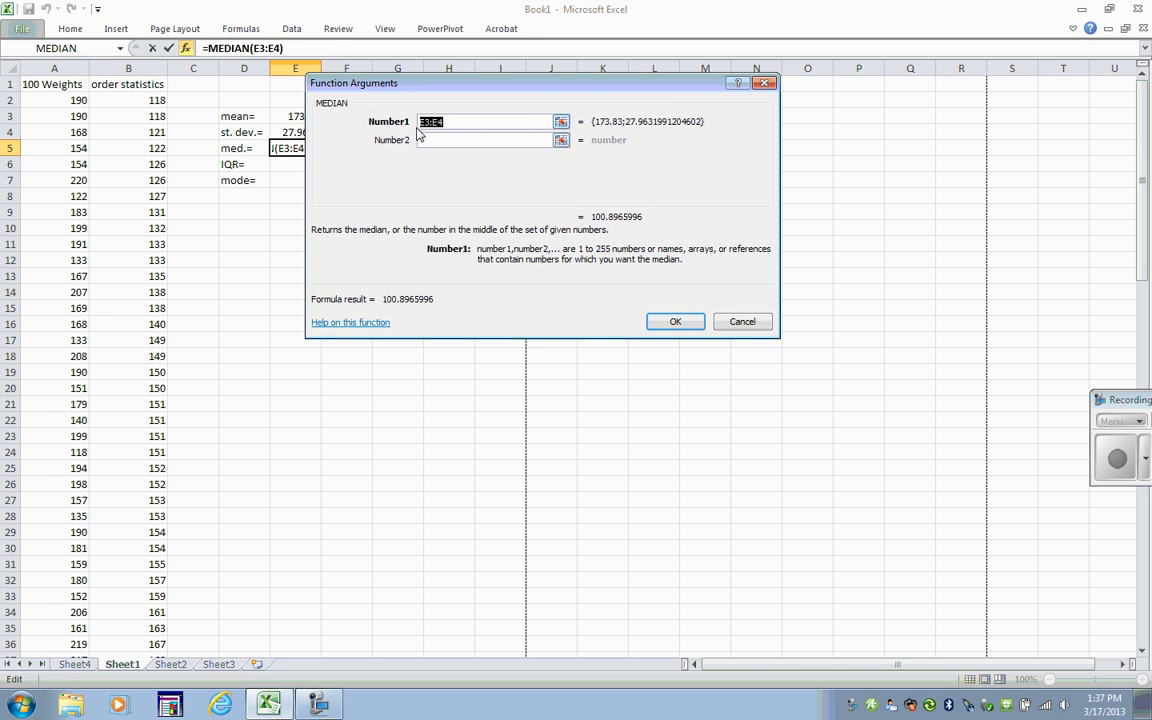
Set the MEDIAN argument to the order statistics range B2:B101 and complete the formula in E5.
{"action": "left_click", "coordinate": [561, 121]}
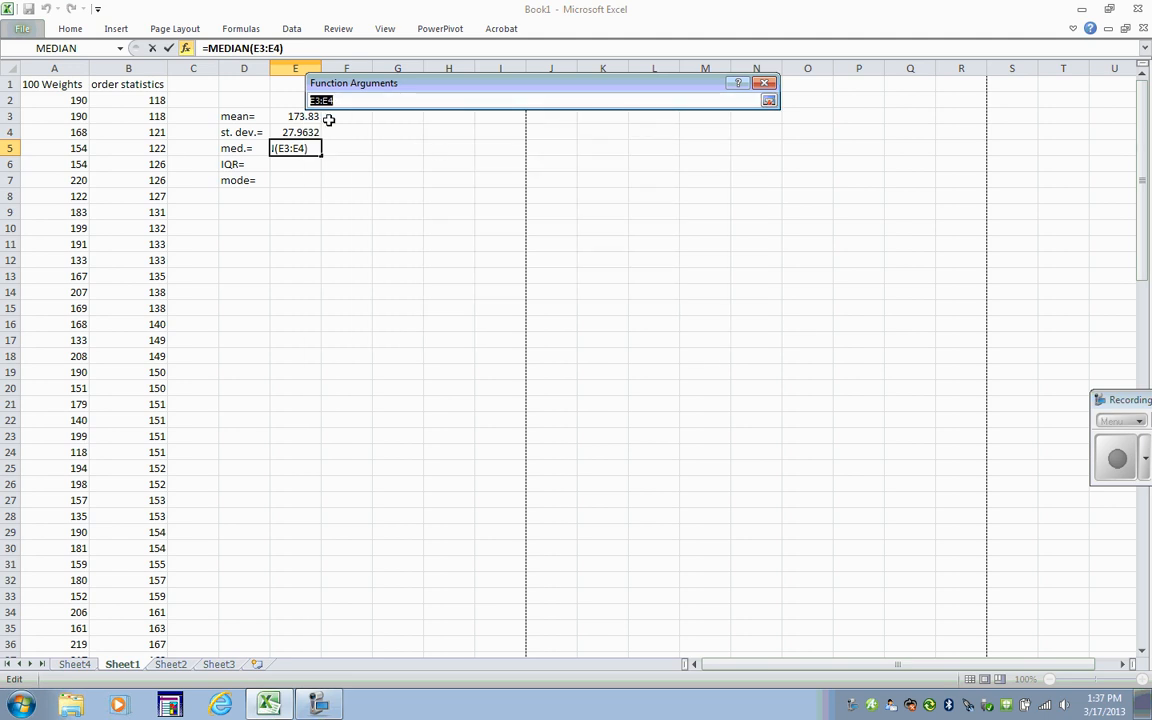
{"action": "left_click_drag", "start_coordinate": [151, 100], "coordinate": [135, 581]}
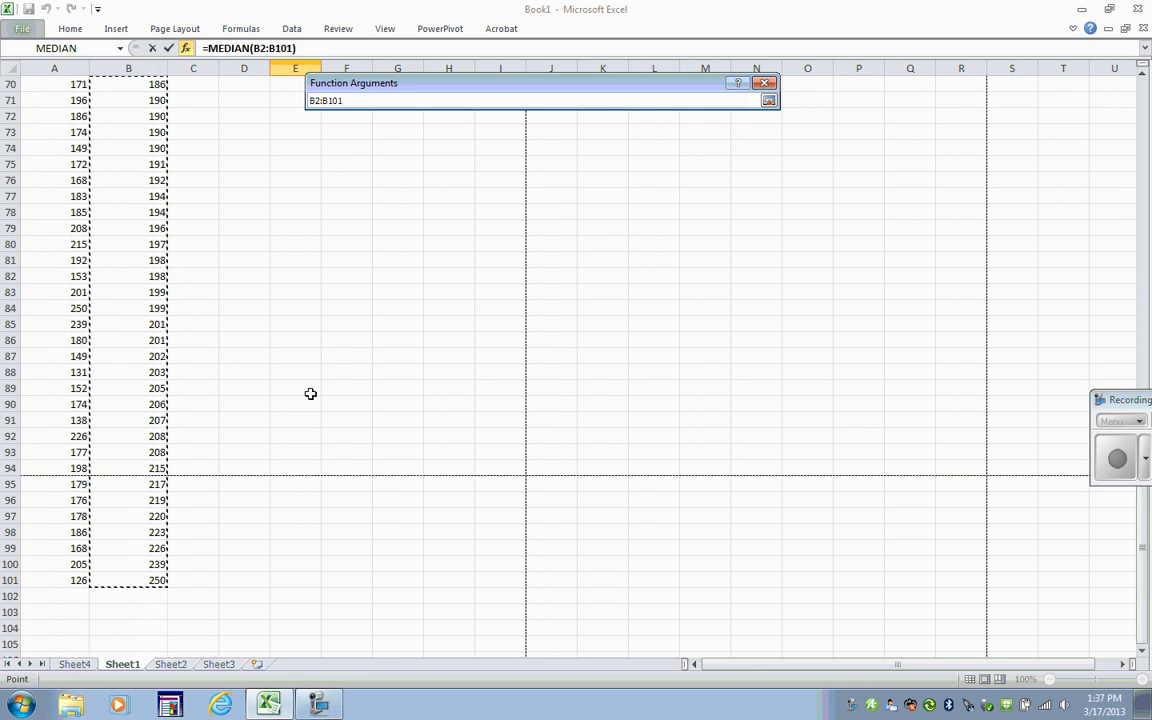
{"action": "left_click", "coordinate": [768, 101]}
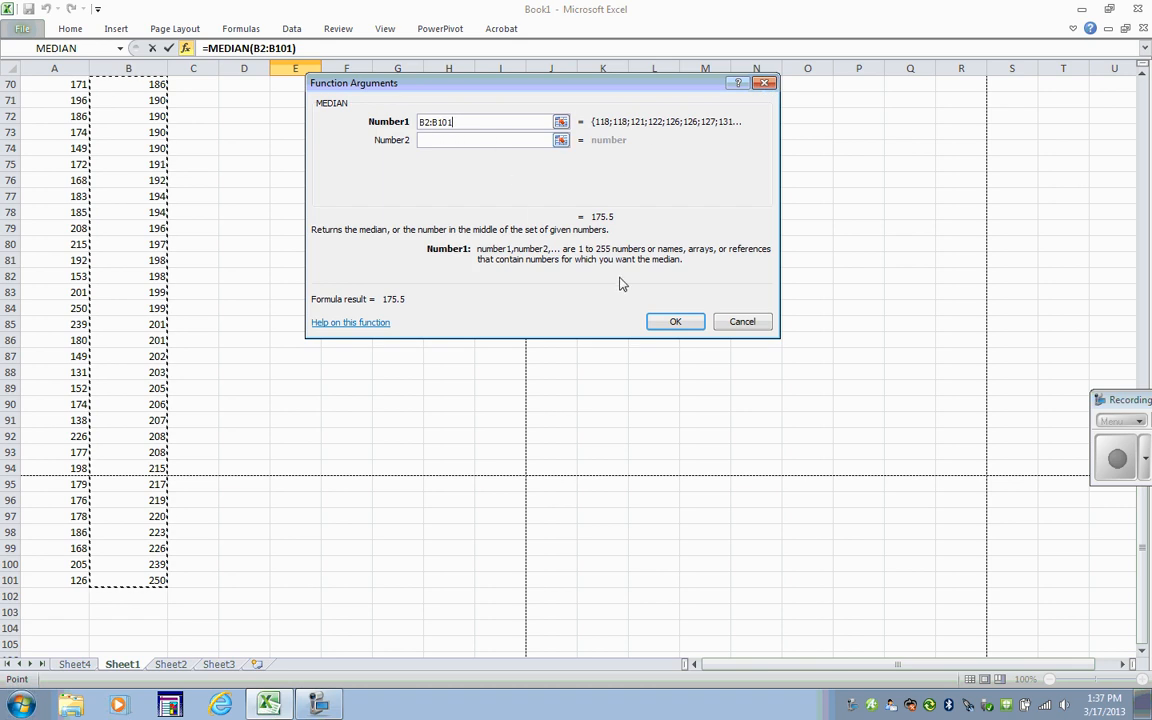
{"action": "left_click", "coordinate": [668, 321]}
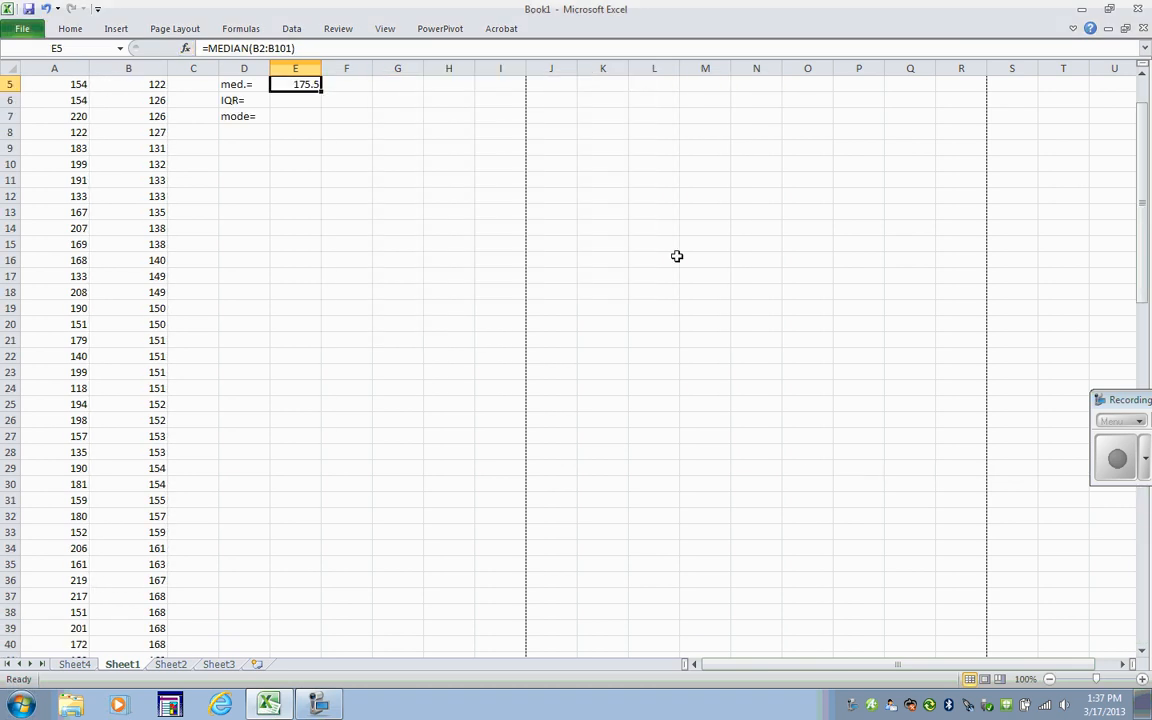
{"action": "left_click_drag", "start_coordinate": [1148, 170], "coordinate": [1142, 140]}
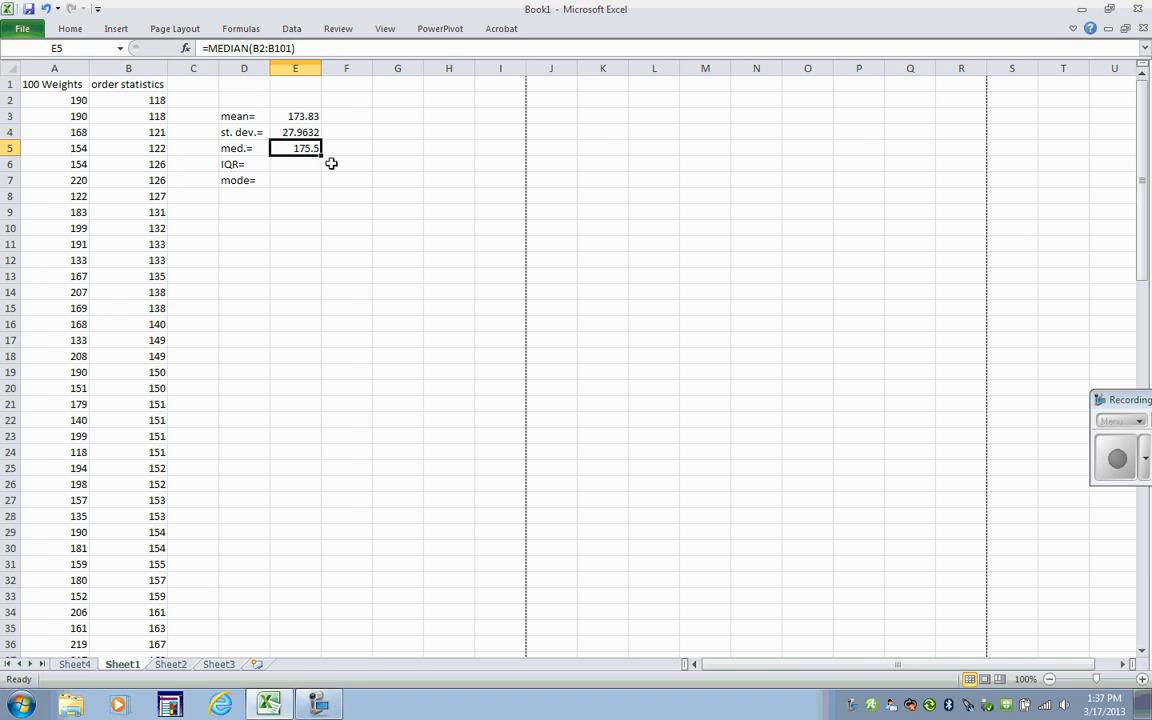
{"action": "left_click", "coordinate": [300, 159]}
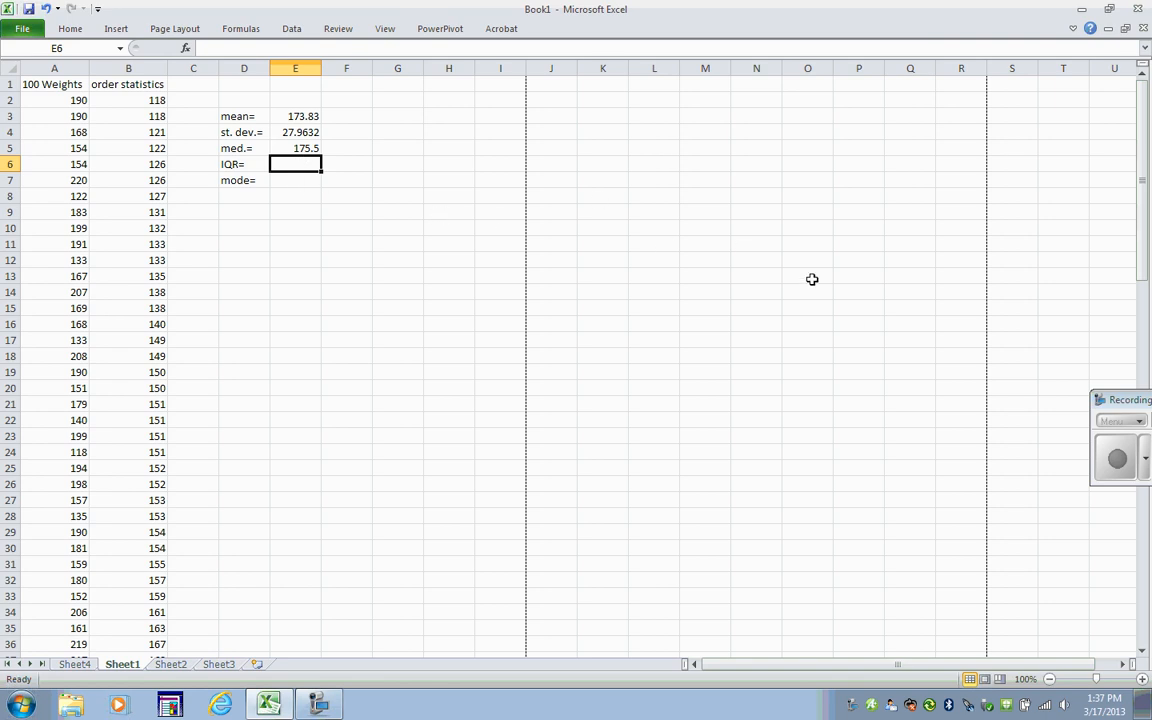
{"action": "left_click_drag", "start_coordinate": [1122, 402], "coordinate": [1095, 398]}
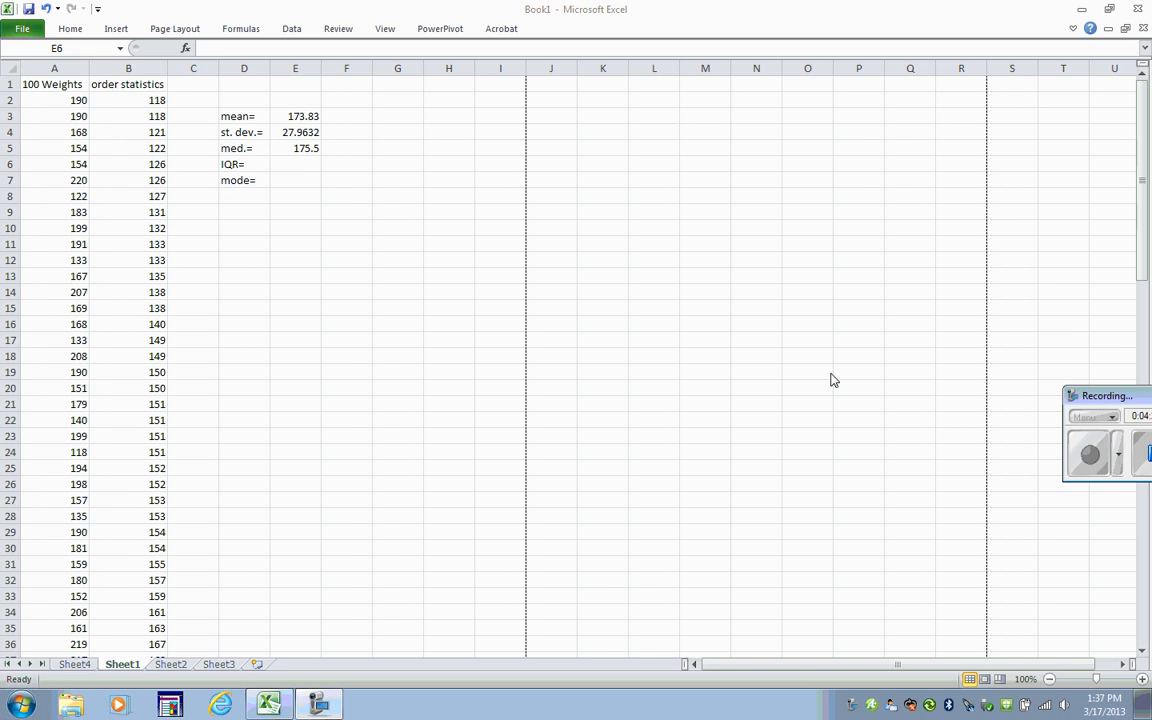
{"action": "left_click_drag", "start_coordinate": [1127, 397], "coordinate": [1062, 404]}
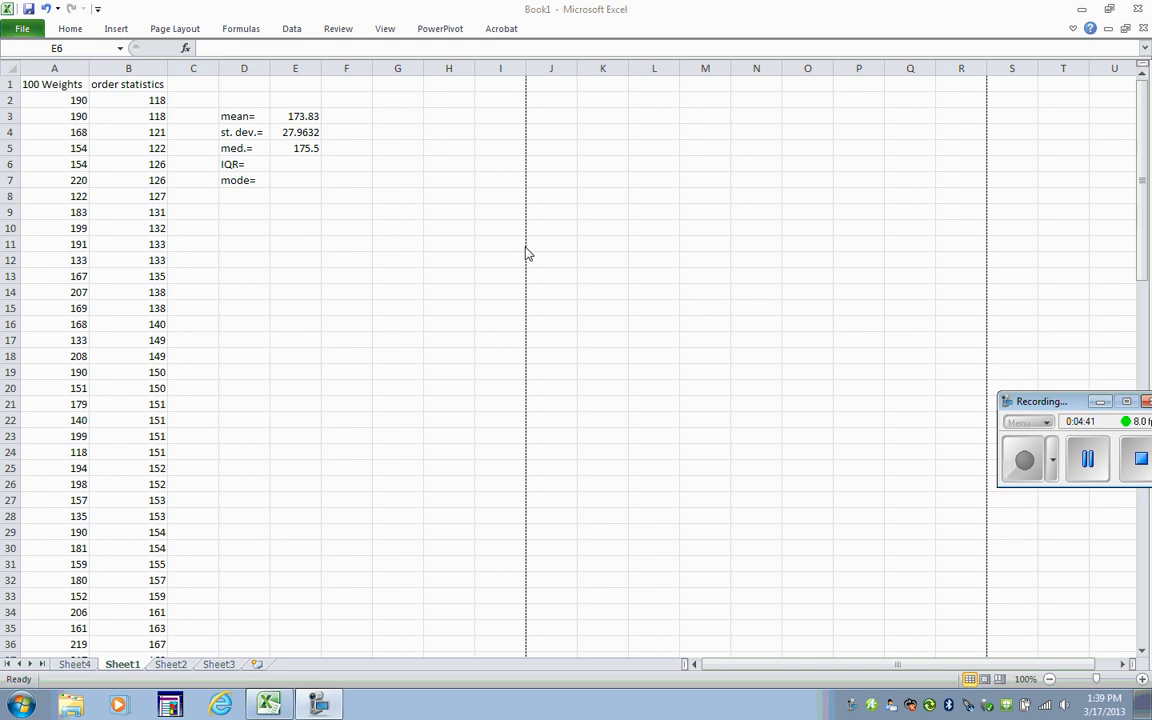
Insert the PERCENTILE.INC function from the Statistical category into cell E6, beside the IQR label.
{"action": "left_click", "coordinate": [285, 165]}
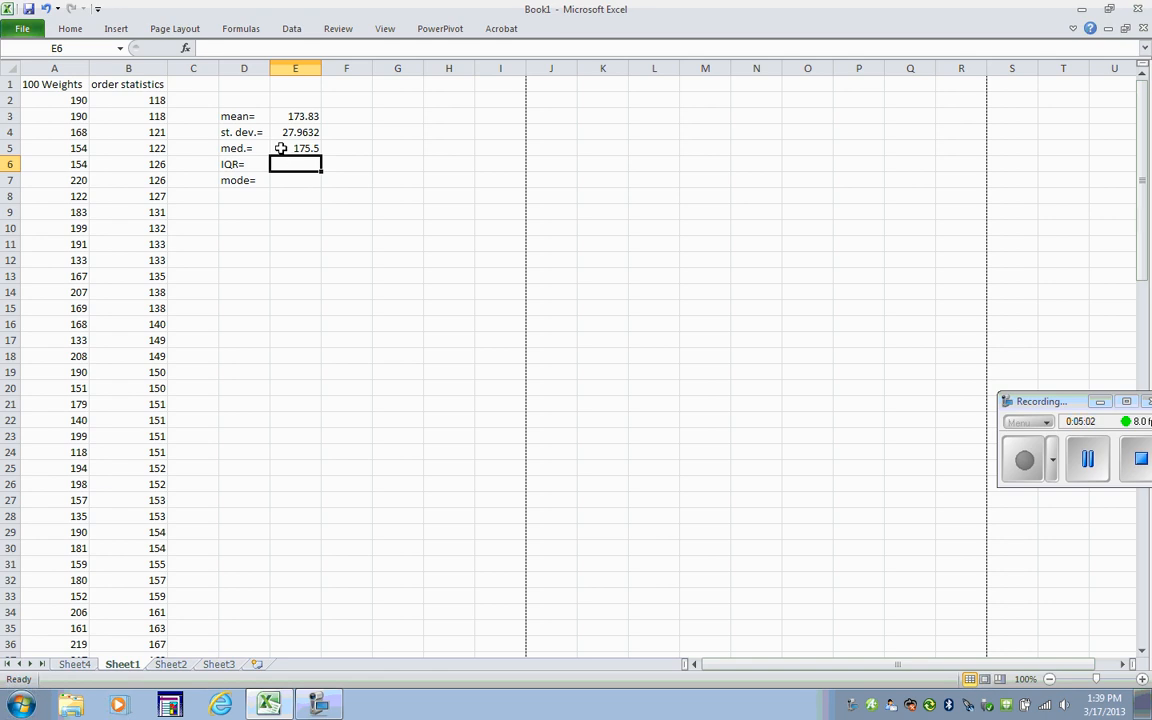
{"action": "left_click", "coordinate": [185, 51]}
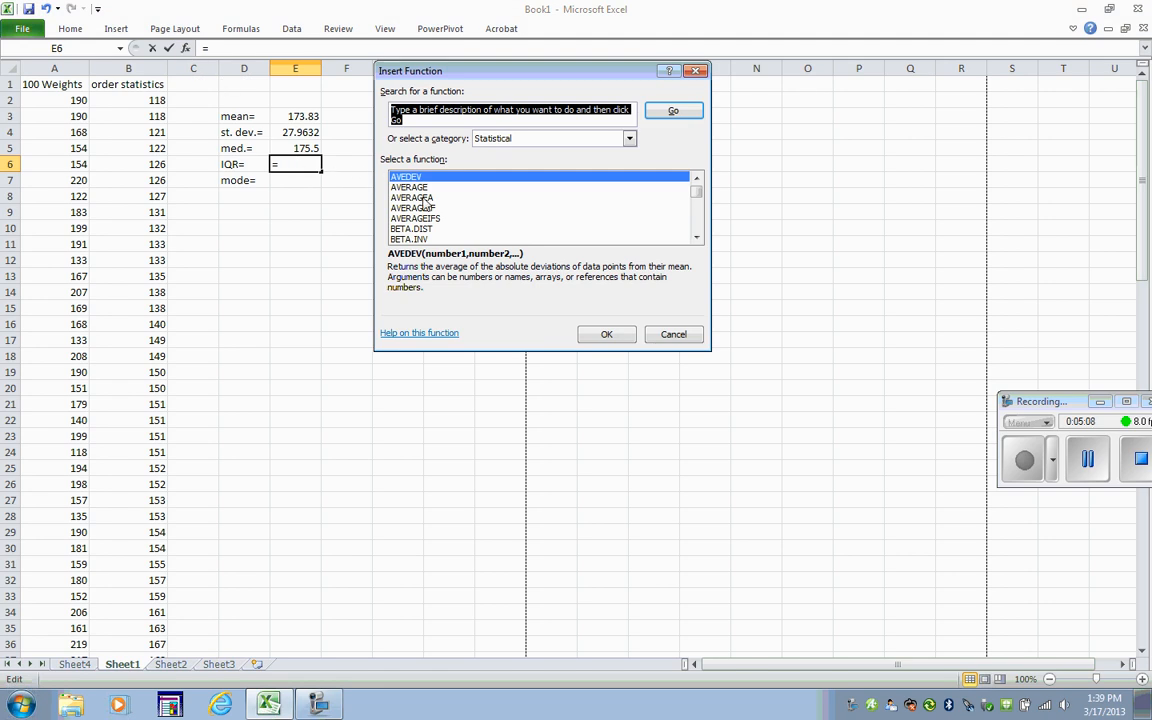
{"action": "left_click", "coordinate": [696, 238]}
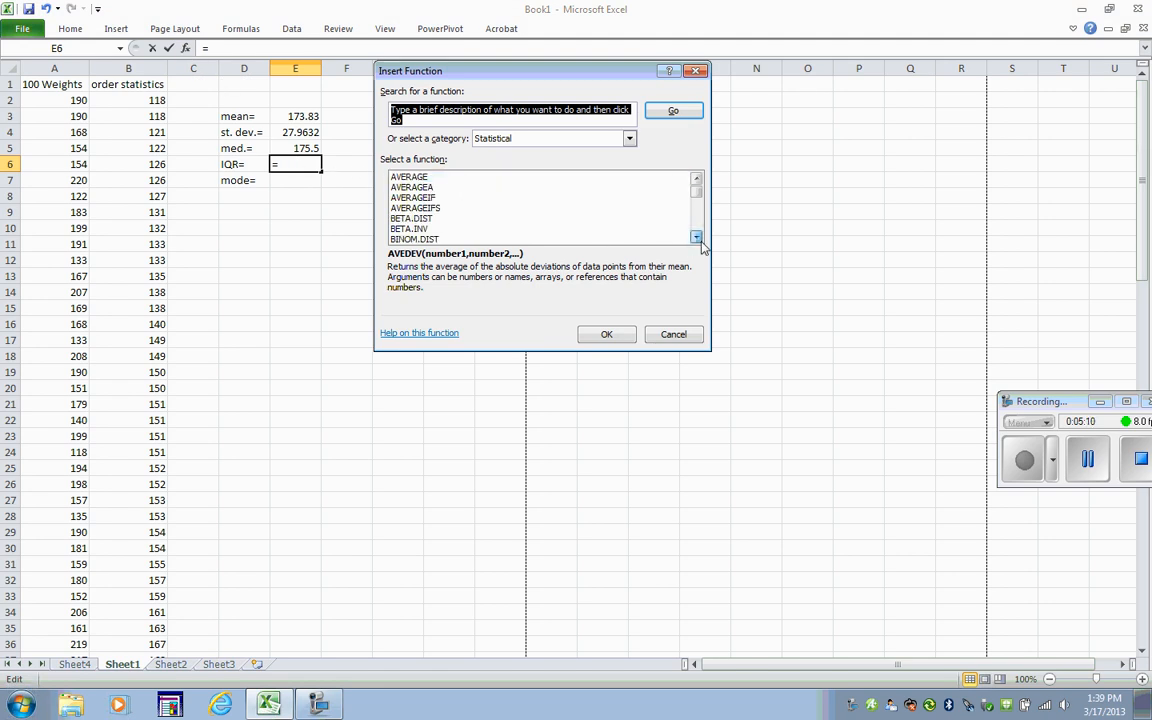
{"action": "left_click_drag", "start_coordinate": [701, 242], "coordinate": [703, 246]}
{"action": "double_click", "coordinate": [696, 179]}
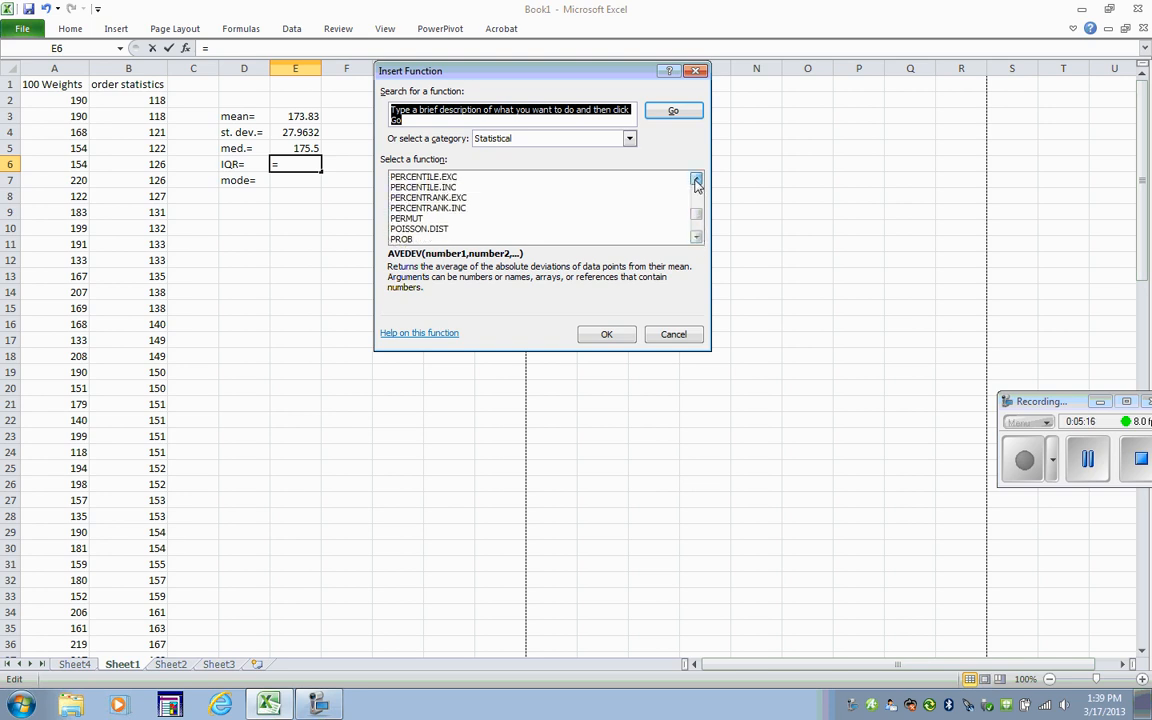
{"action": "left_click", "coordinate": [432, 188]}
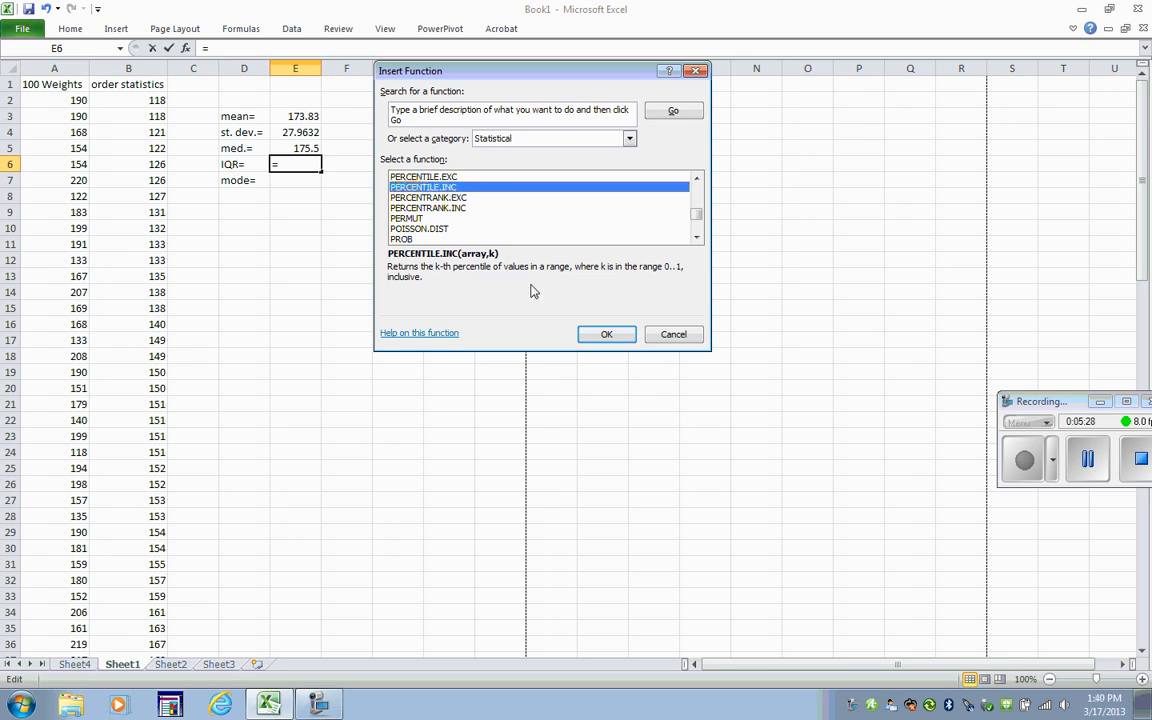
{"action": "left_click", "coordinate": [603, 336]}
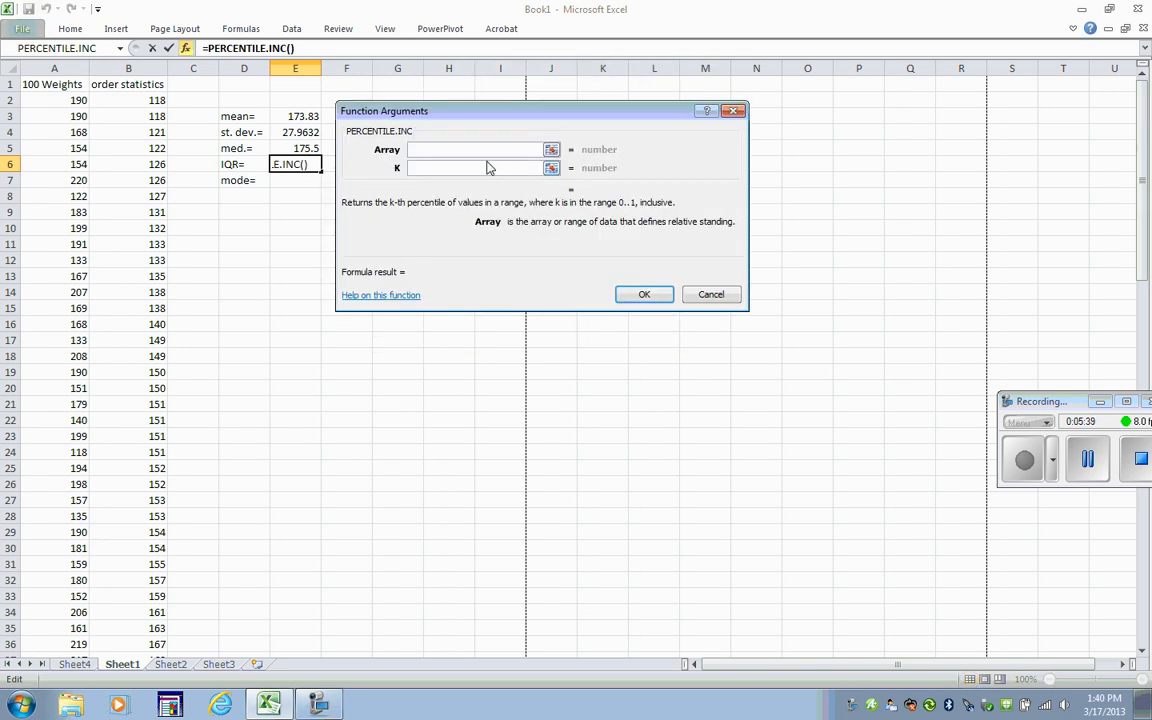
Set the PERCENTILE.INC array to B2:B101 and K to .75, and complete the formula in E6.
{"action": "left_click", "coordinate": [551, 149]}
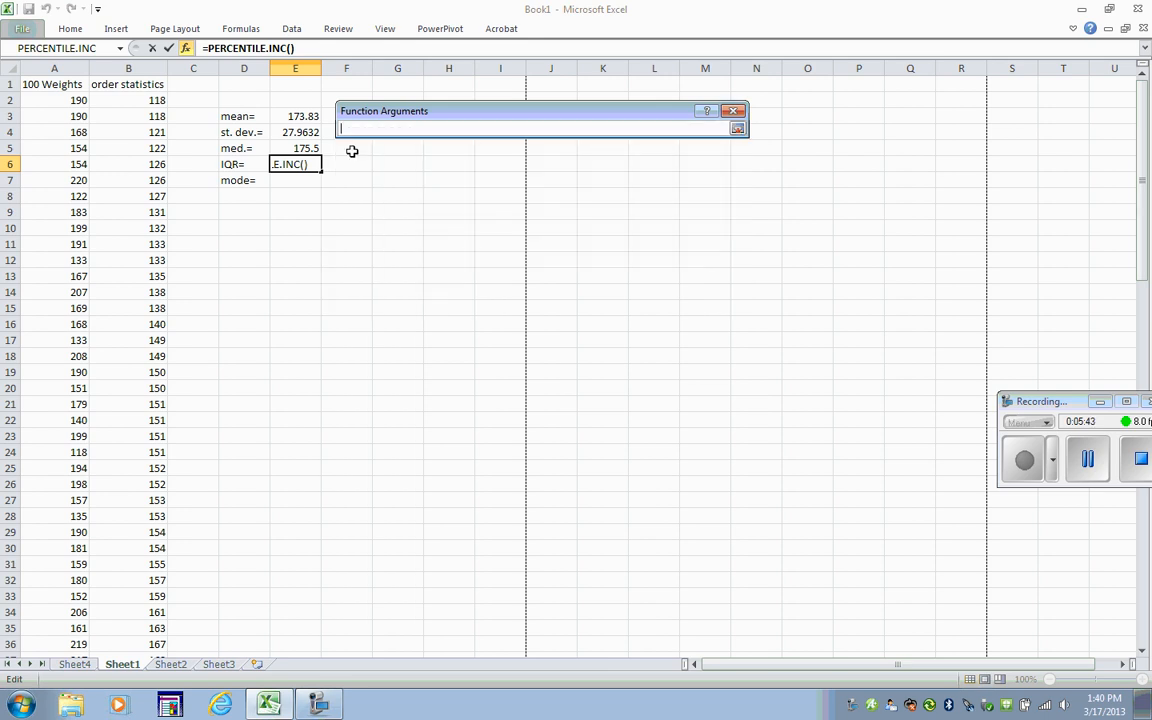
{"action": "left_click_drag", "start_coordinate": [136, 101], "coordinate": [136, 630]}
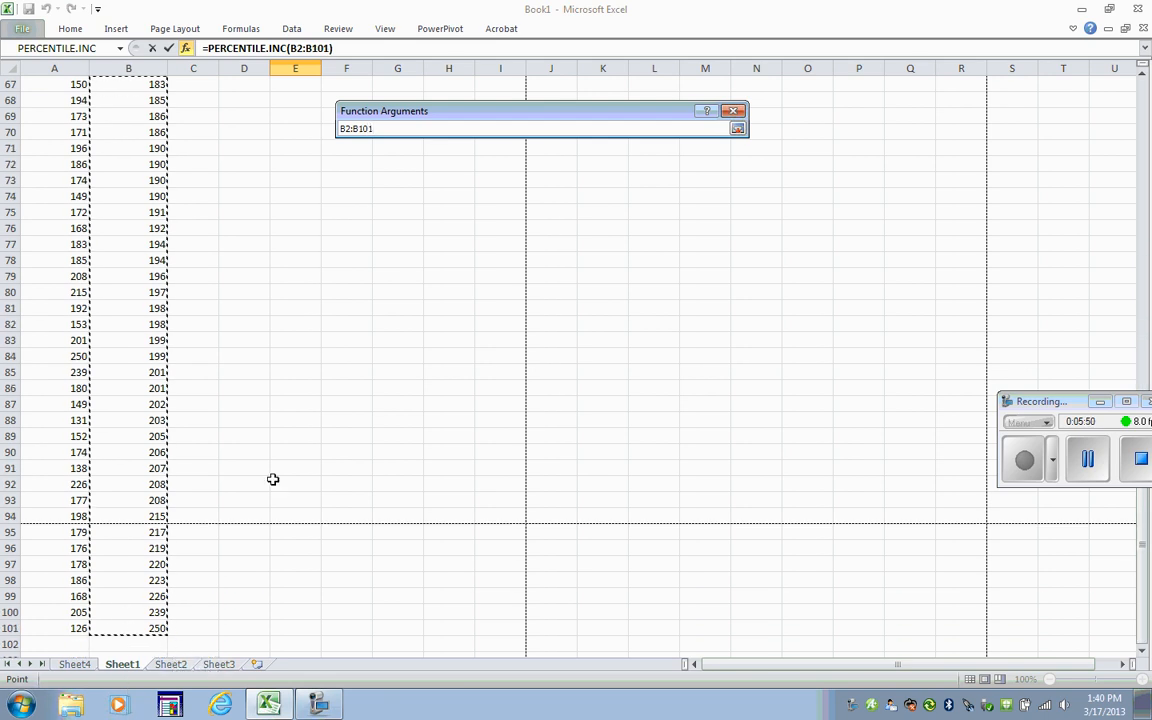
{"action": "left_click", "coordinate": [738, 130]}
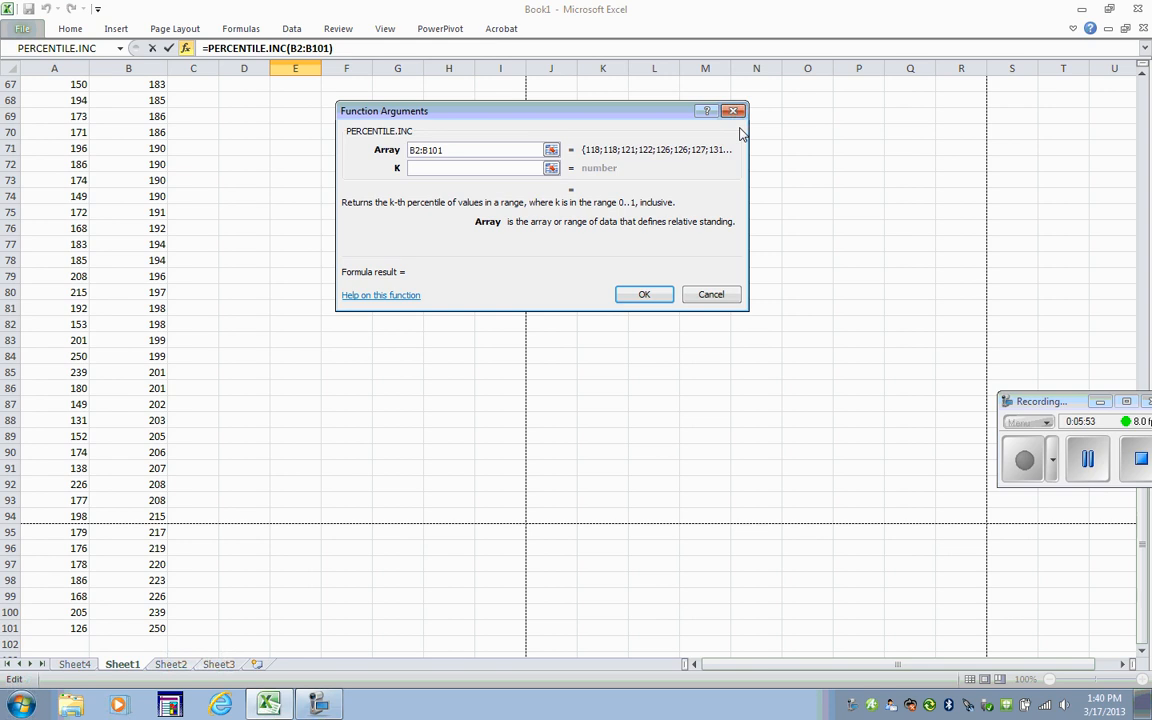
{"action": "left_click", "coordinate": [520, 170]}
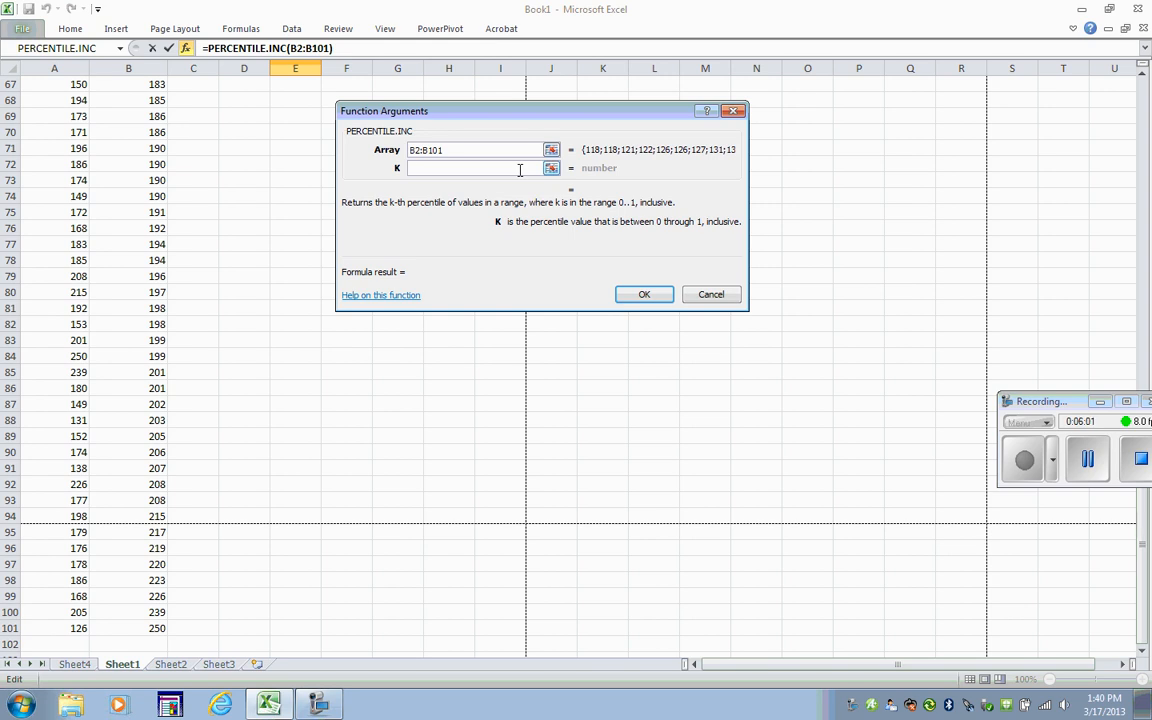
{"action": "type", "text": ".75"}
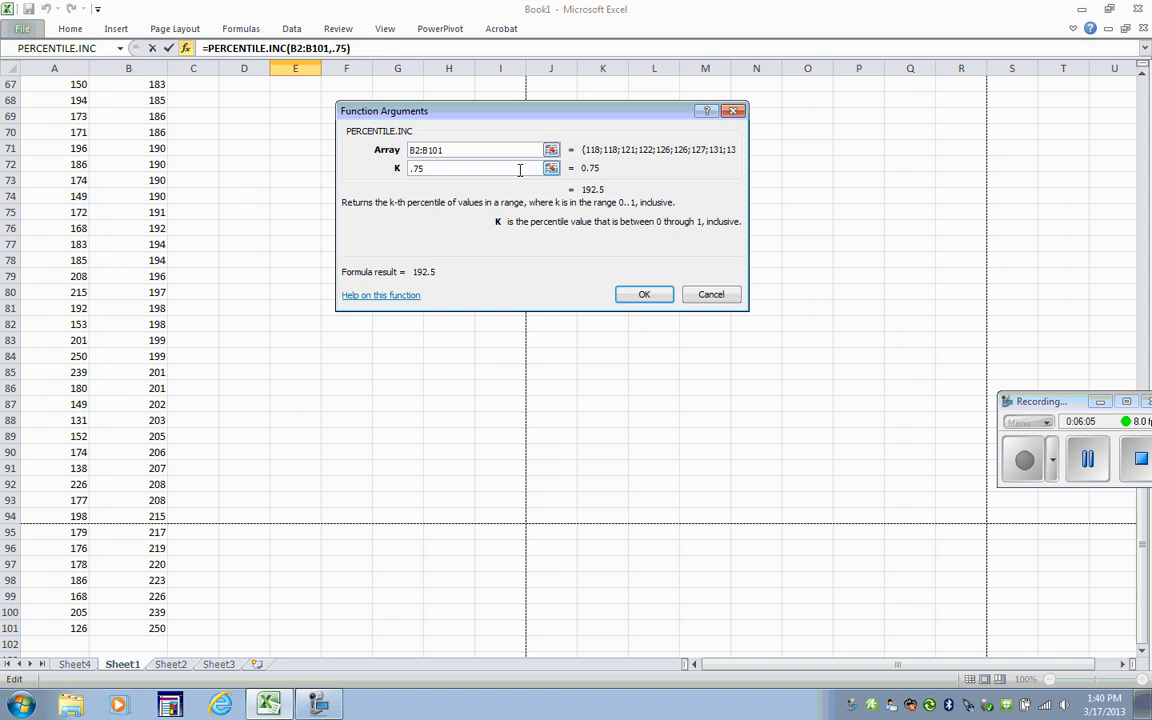
{"action": "left_click", "coordinate": [643, 295]}
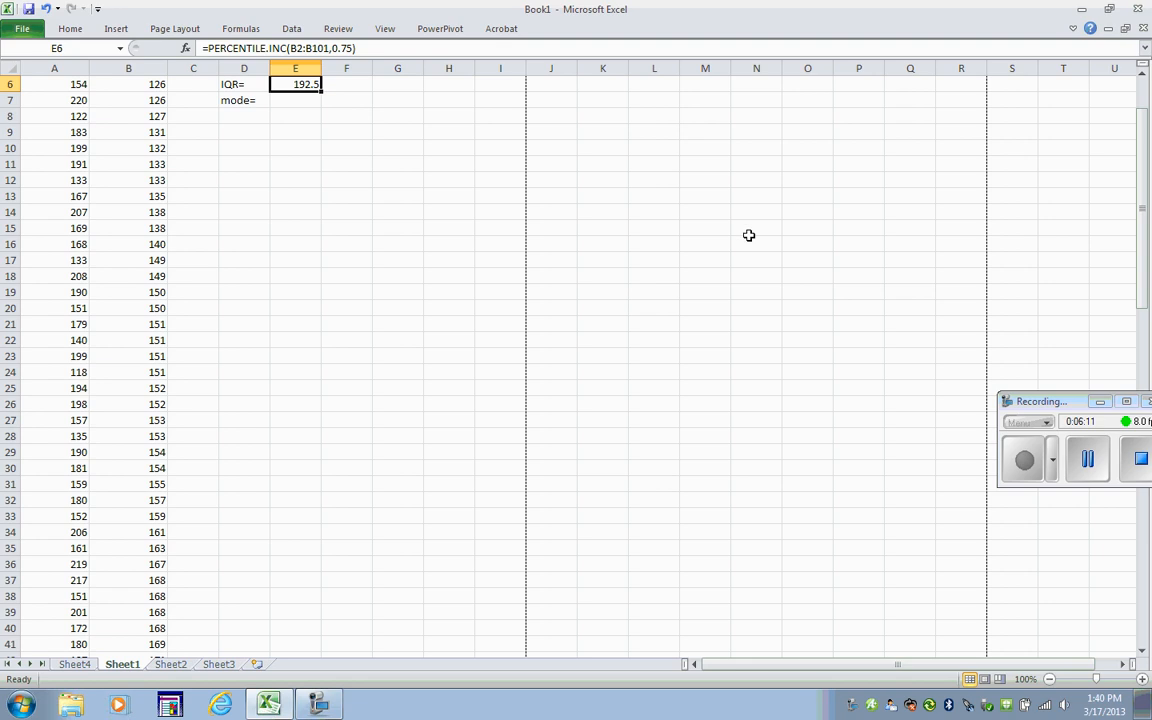
{"action": "left_click_drag", "start_coordinate": [1143, 205], "coordinate": [1145, 174]}
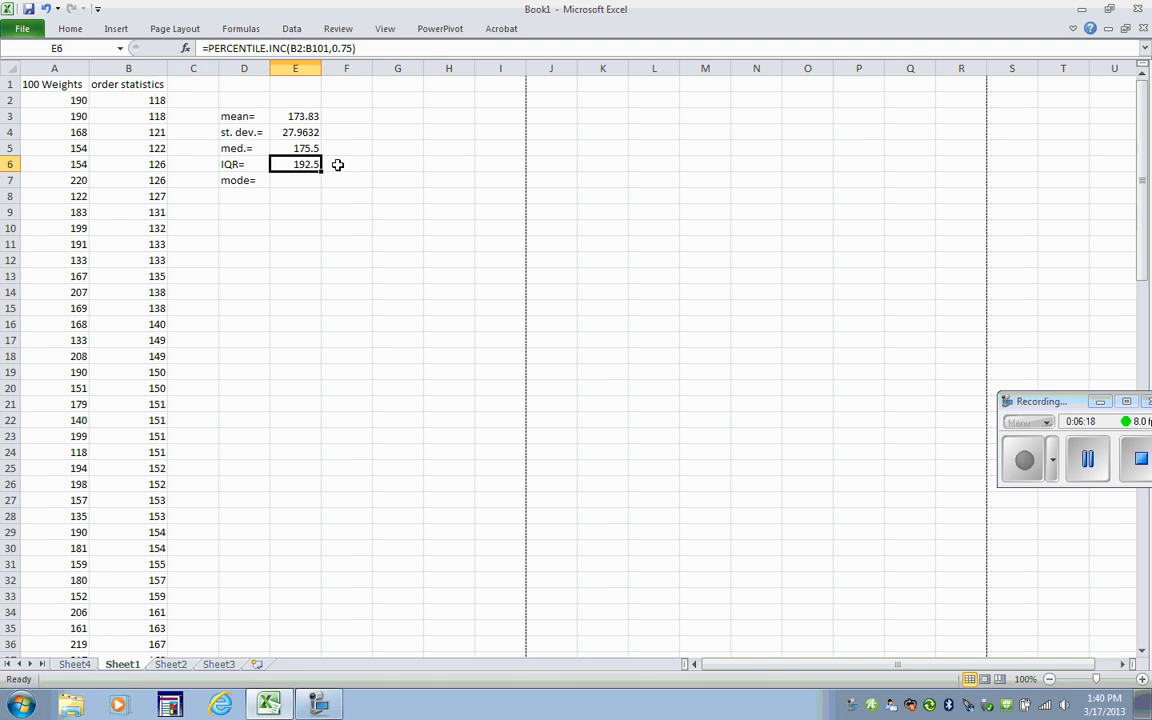
{"action": "left_click", "coordinate": [338, 165]}
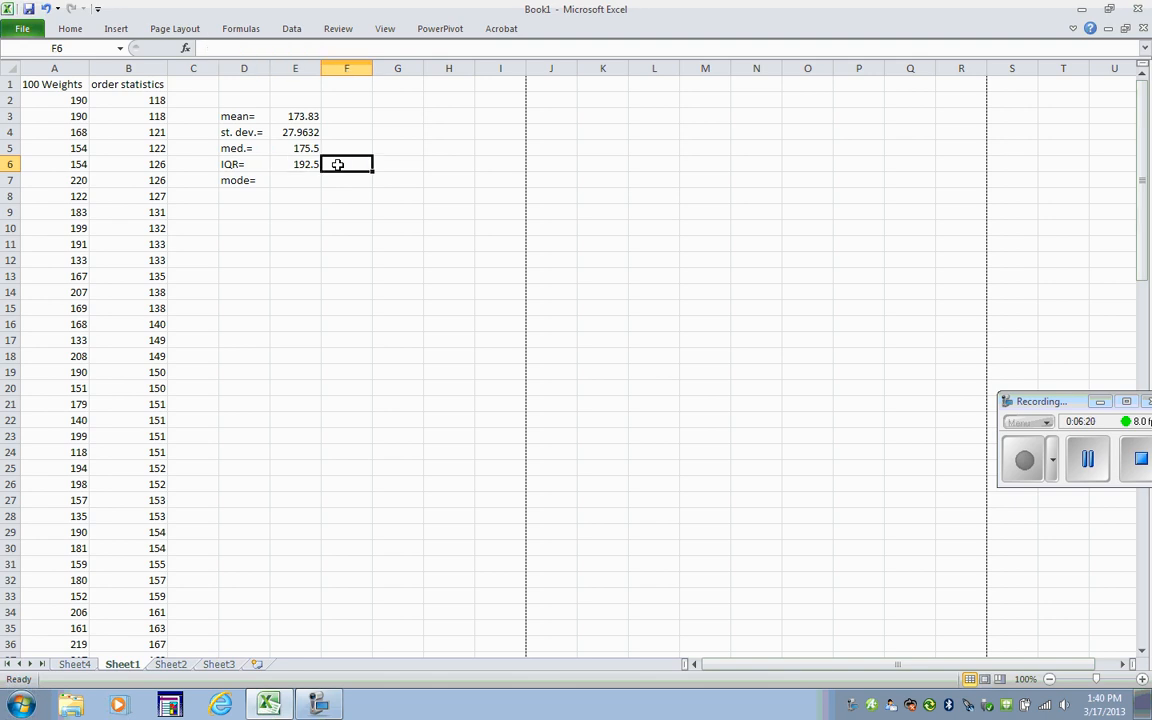
{"action": "type", "text": "-"}
{"action": "left_click", "coordinate": [378, 165]}
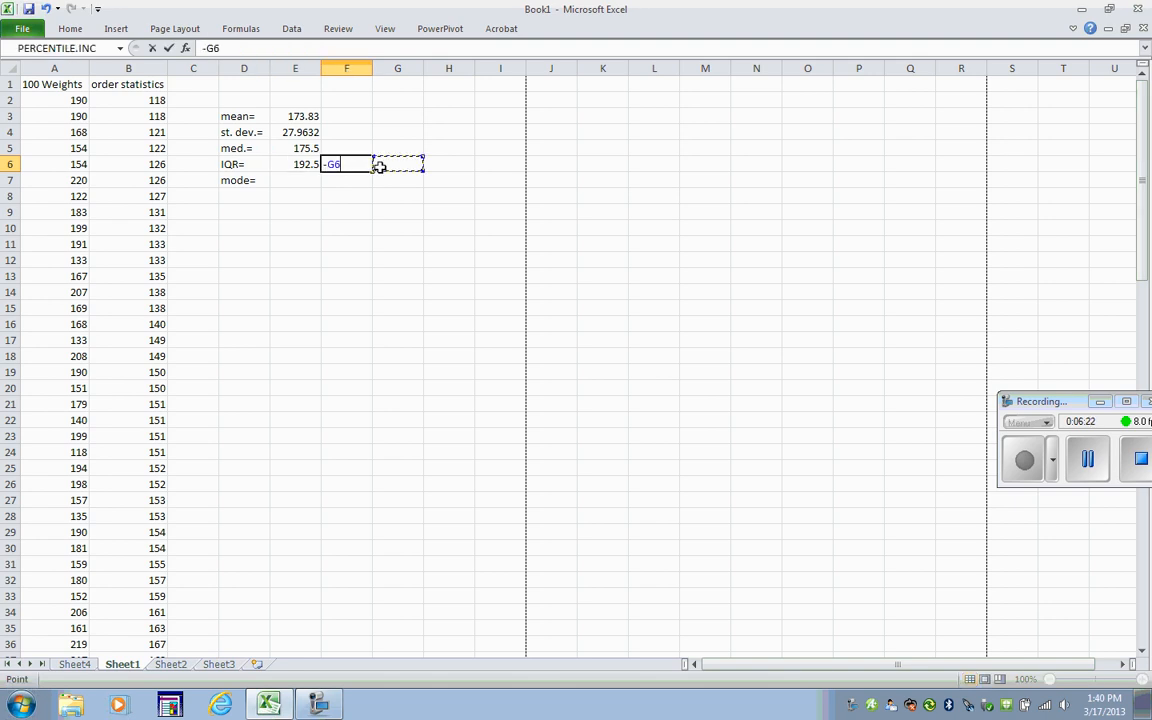
{"action": "left_click", "coordinate": [337, 170]}
{"action": "key", "text": "BackSpace"}
{"action": "key", "text": "BackSpace"}
{"action": "key", "text": "BackSpace"}
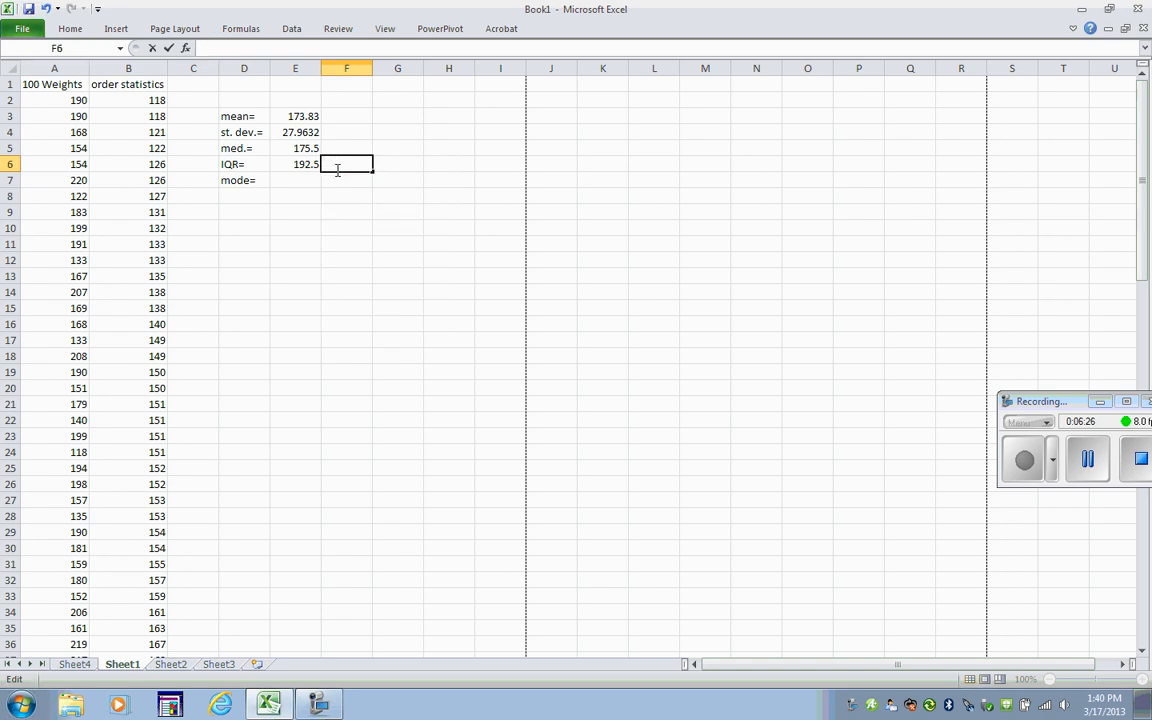
{"action": "key", "text": "Escape"}
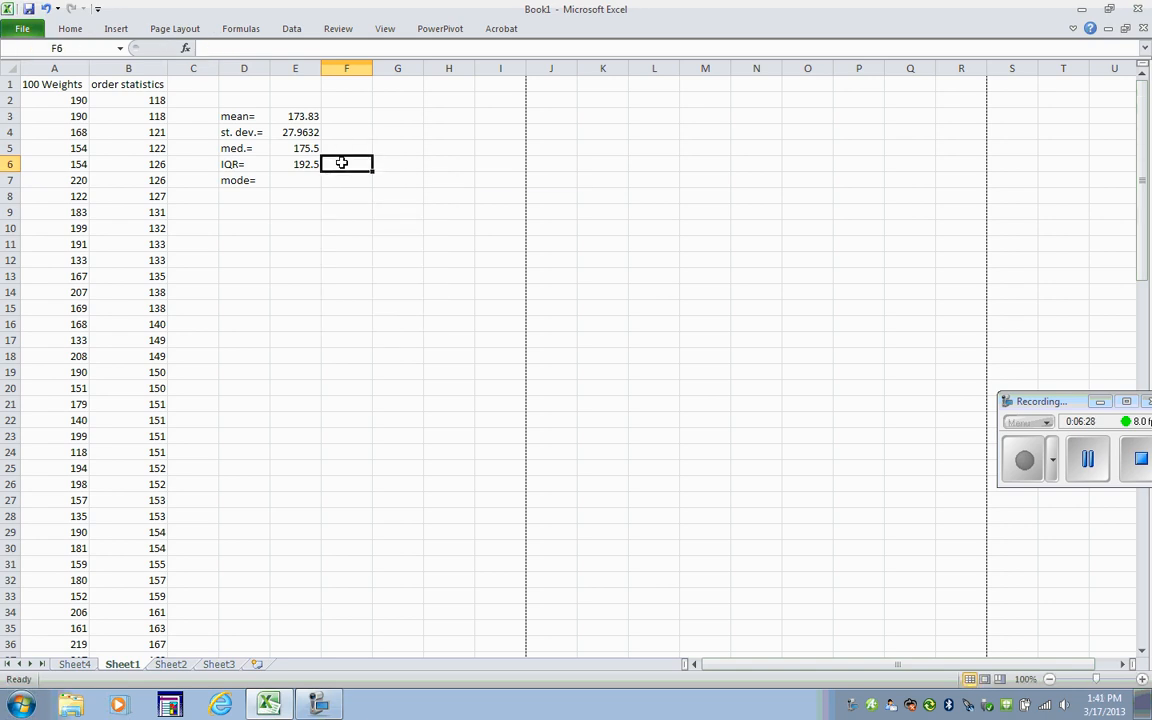
{"action": "type", "text": "-"}
{"action": "left_click", "coordinate": [350, 186]}
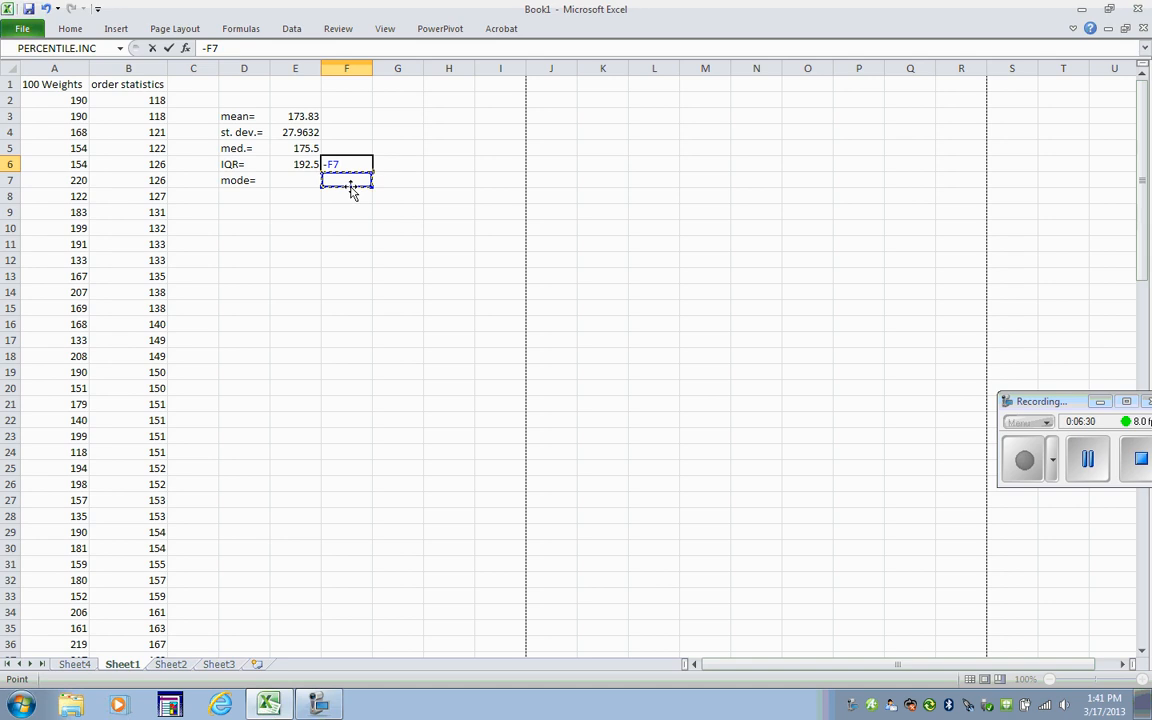
{"action": "key", "text": "BackSpace"}
{"action": "key", "text": "BackSpace"}
{"action": "key", "text": "BackSpace"}
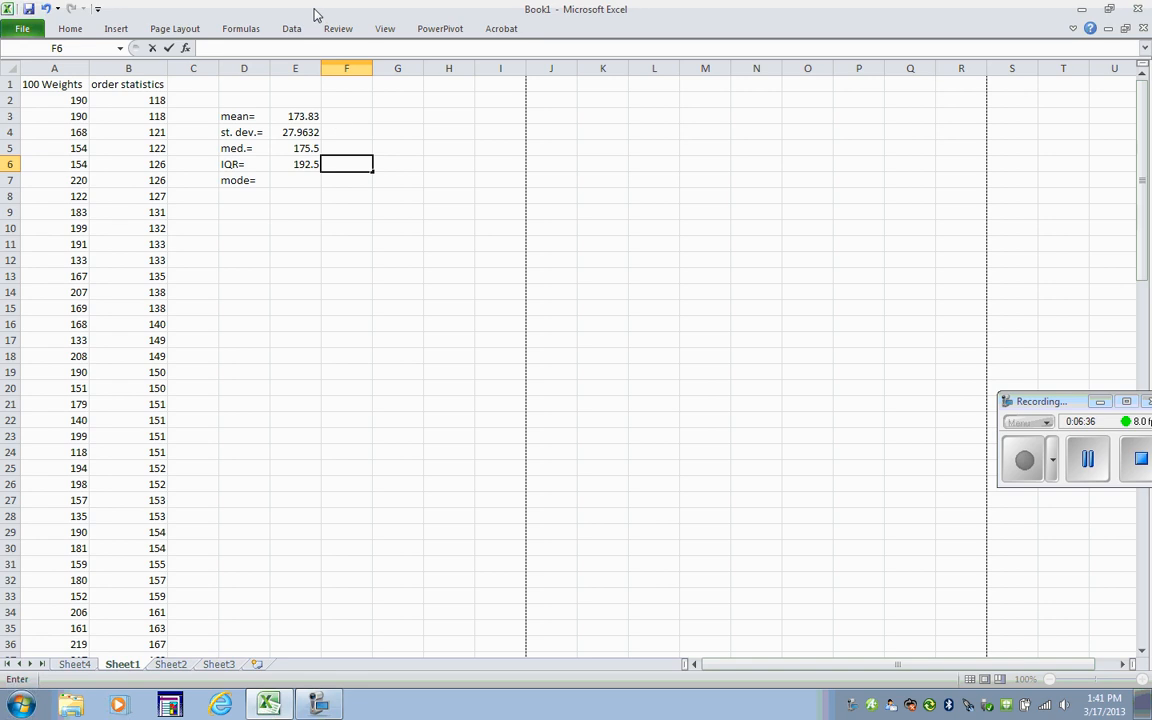
Insert the PERCENTILE.INC function from the Statistical category into cell F6, beside the 75th percentile result.
{"action": "left_click", "coordinate": [185, 50]}
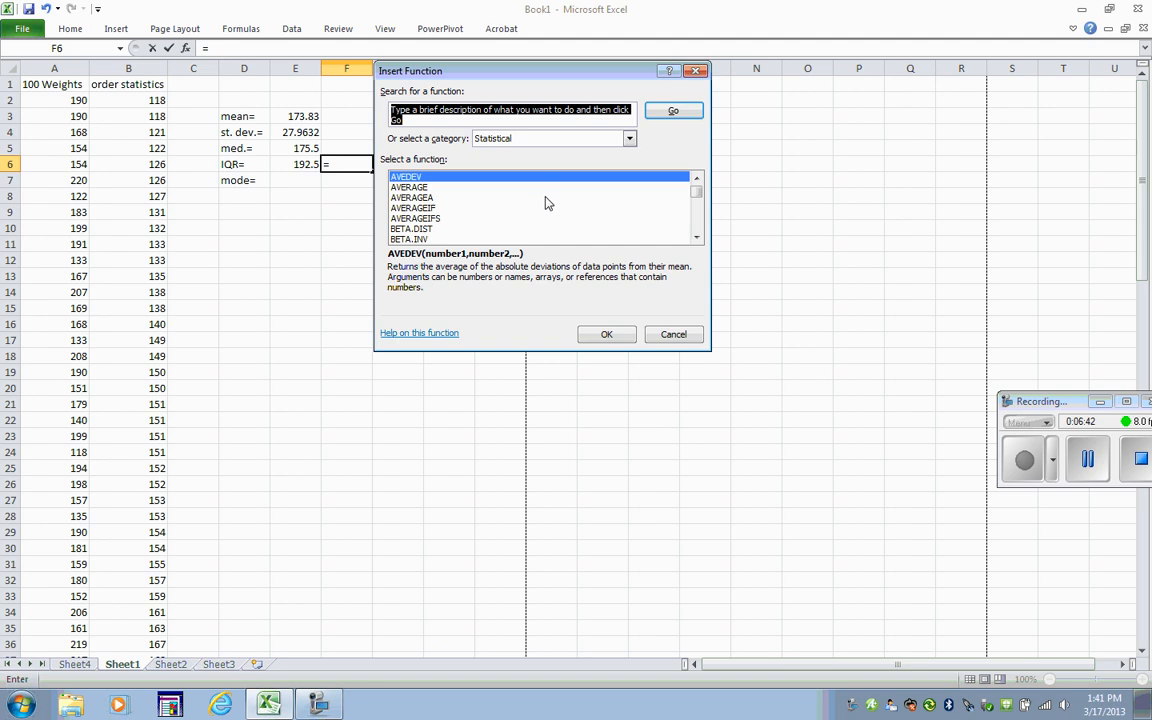
{"action": "left_click", "coordinate": [695, 238]}
{"action": "left_click", "coordinate": [695, 238]}
{"action": "left_click", "coordinate": [695, 238]}
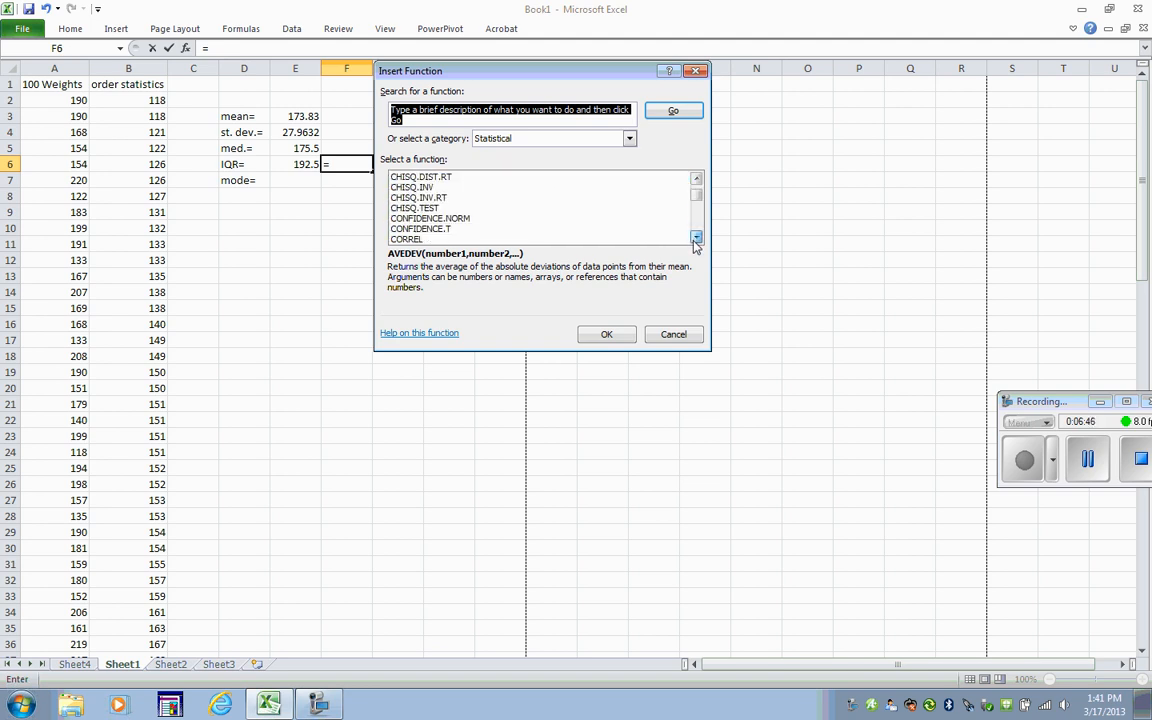
{"action": "left_click_drag", "start_coordinate": [695, 238], "coordinate": [695, 238]}
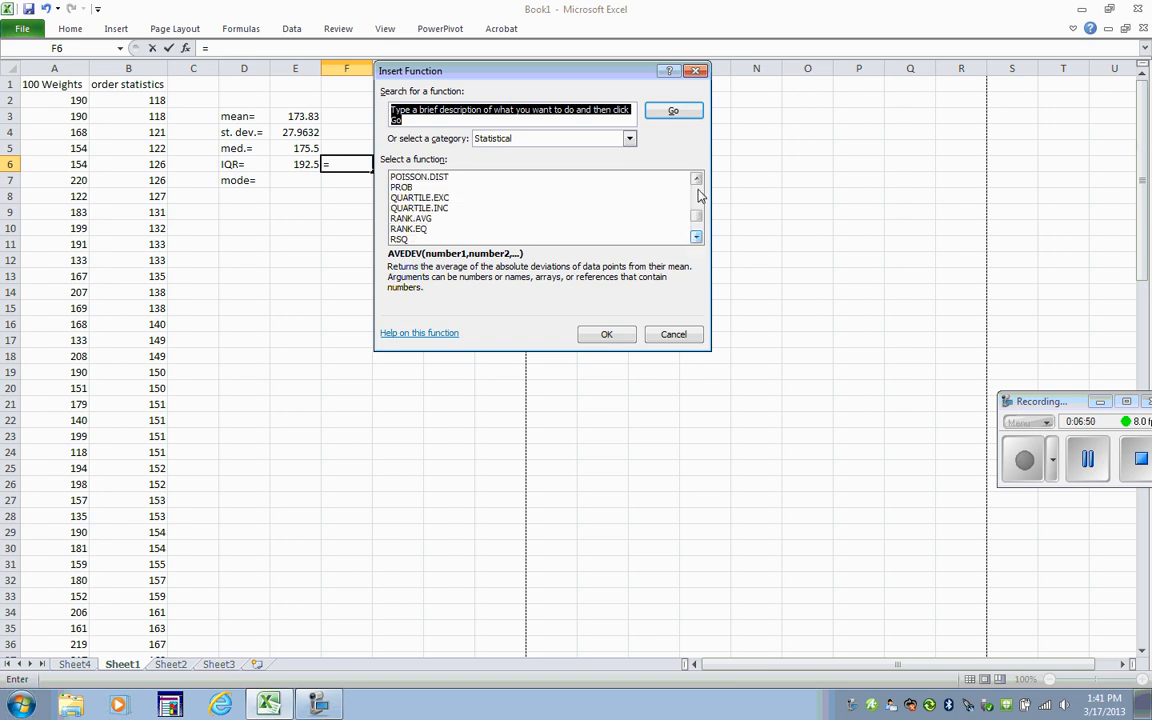
{"action": "left_click_drag", "start_coordinate": [697, 180], "coordinate": [697, 185]}
{"action": "left_click", "coordinate": [697, 179]}
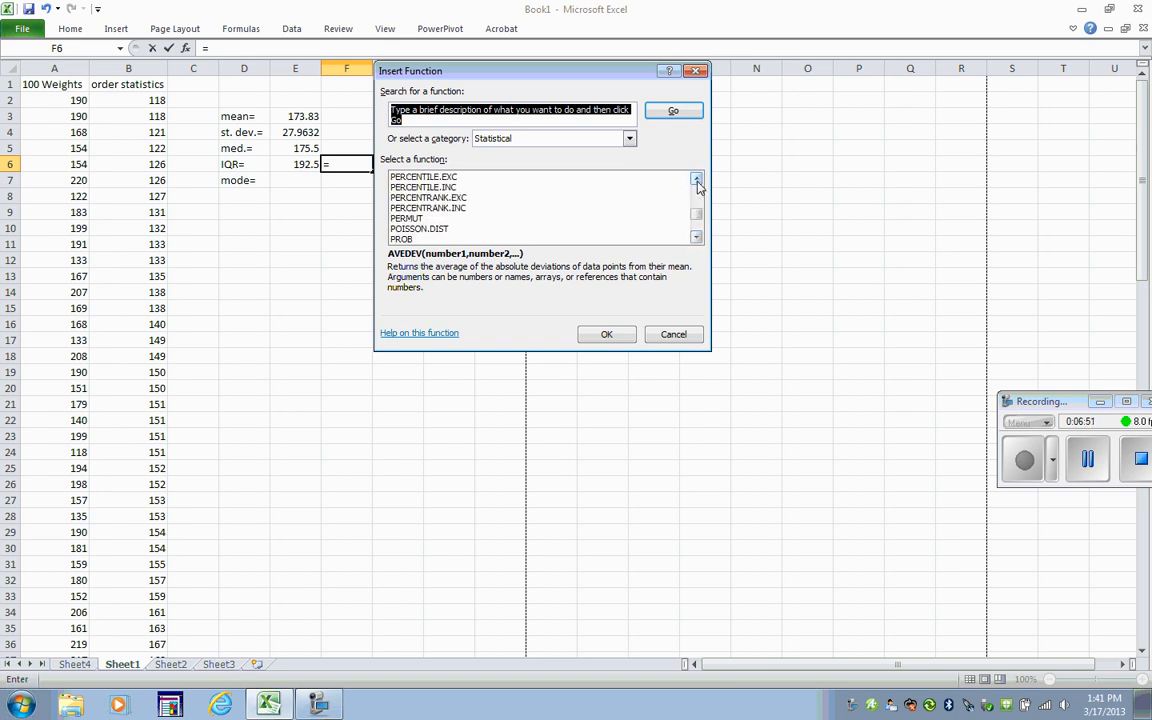
{"action": "left_click", "coordinate": [697, 179]}
{"action": "left_click", "coordinate": [453, 198]}
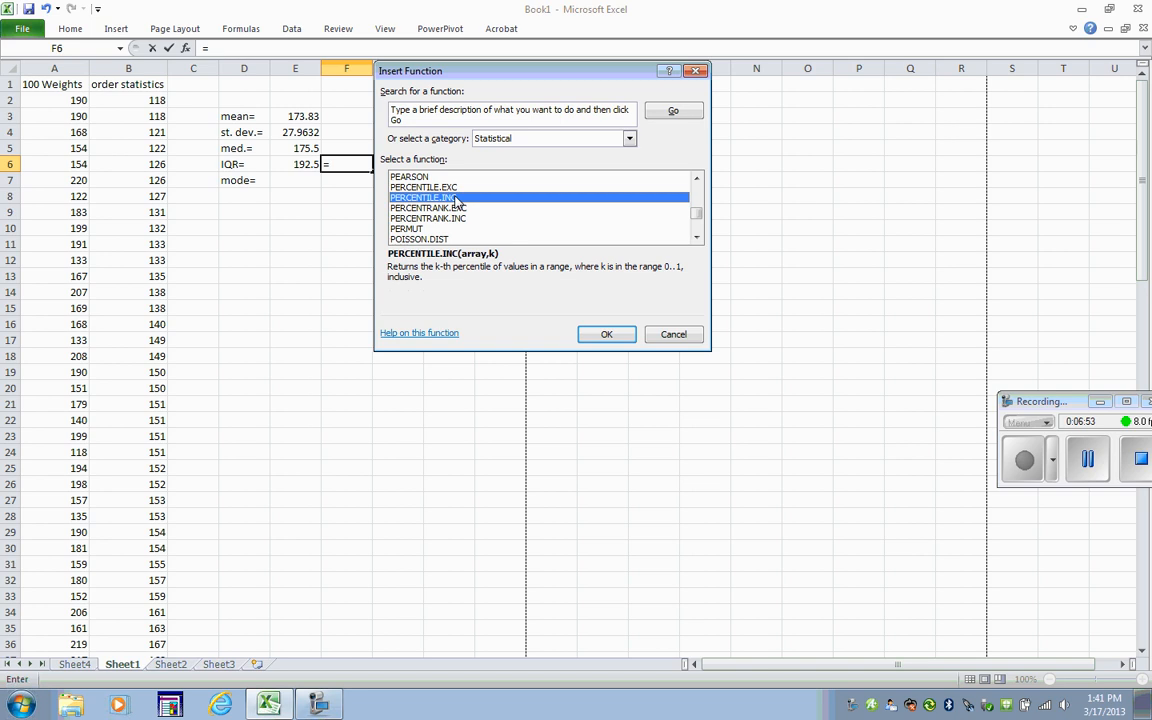
{"action": "left_click", "coordinate": [607, 336]}
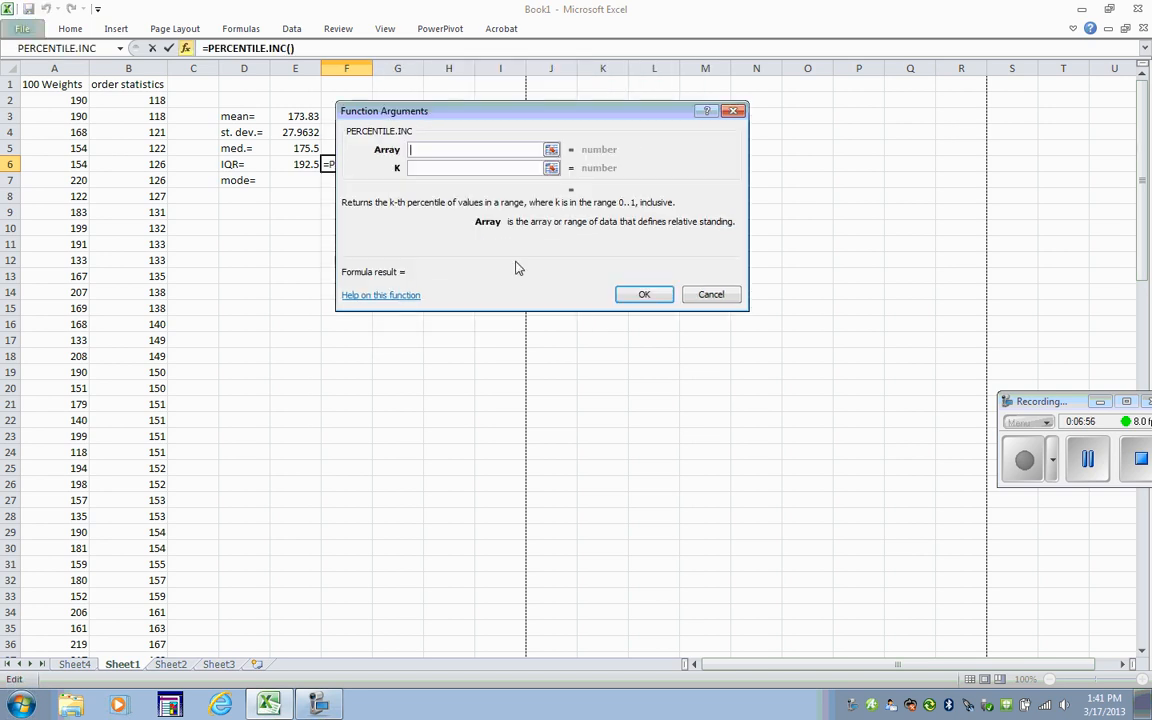
Set the PERCENTILE.INC array to B2:B101 and K to .25, and complete the formula in F6.
{"action": "left_click", "coordinate": [551, 150]}
{"action": "left_click", "coordinate": [150, 101]}
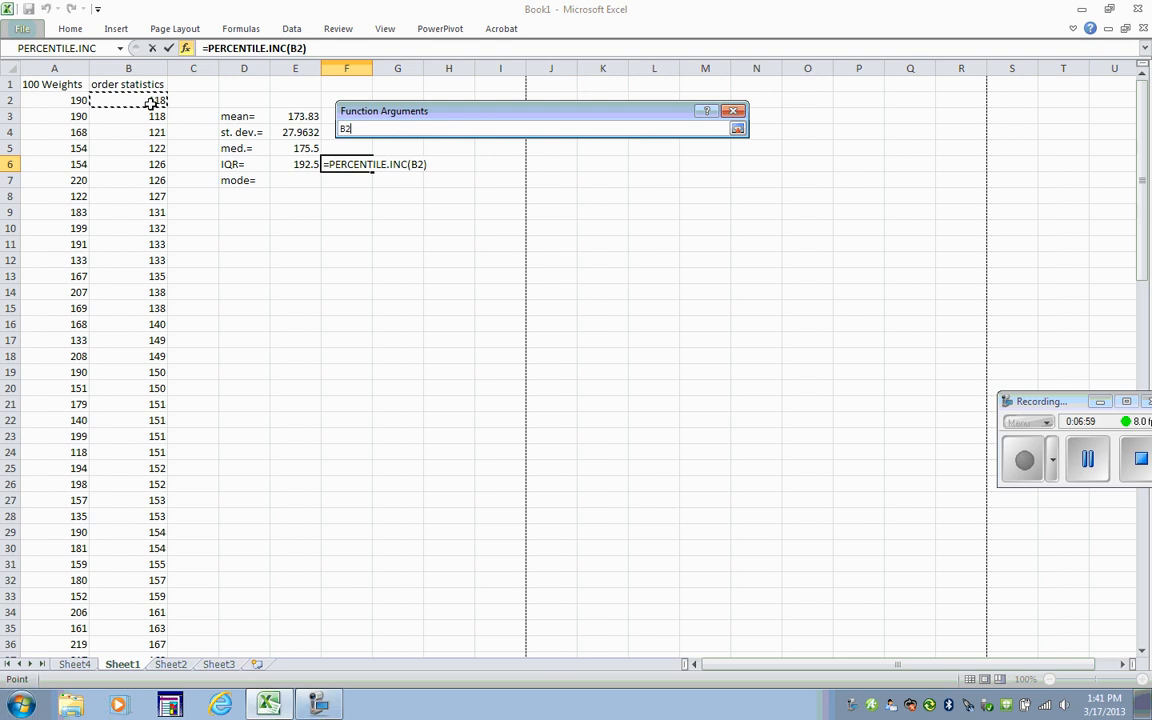
{"action": "left_click_drag", "start_coordinate": [150, 101], "coordinate": [136, 589]}
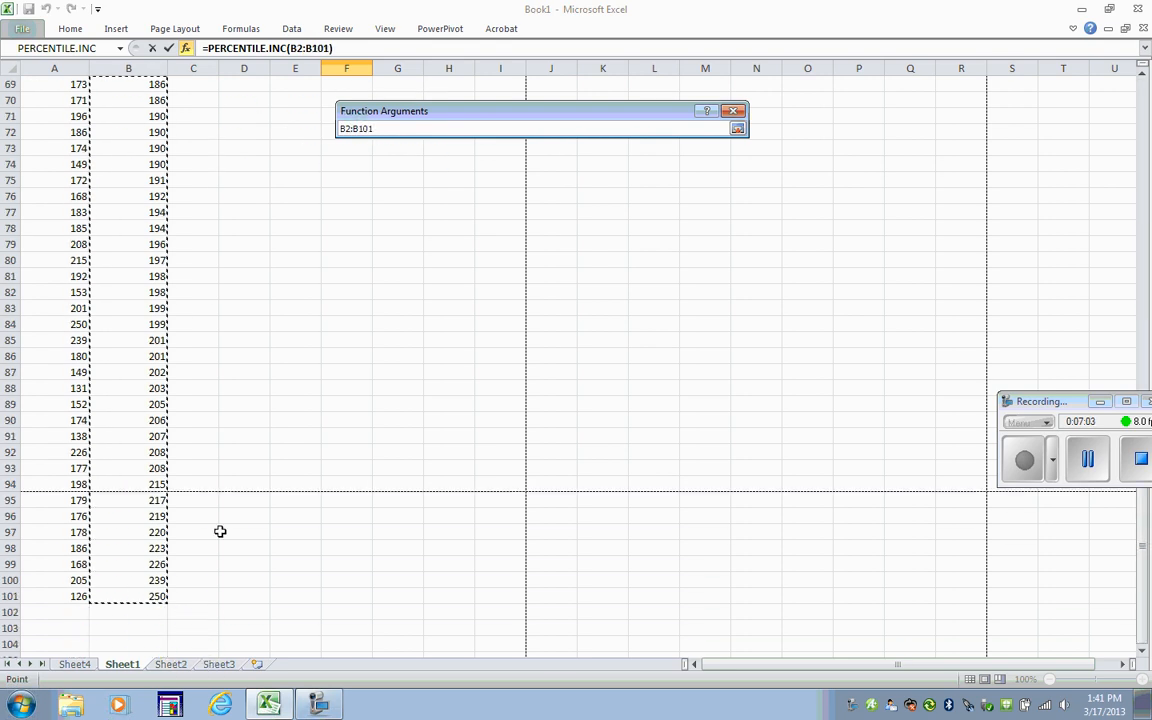
{"action": "left_click", "coordinate": [731, 131]}
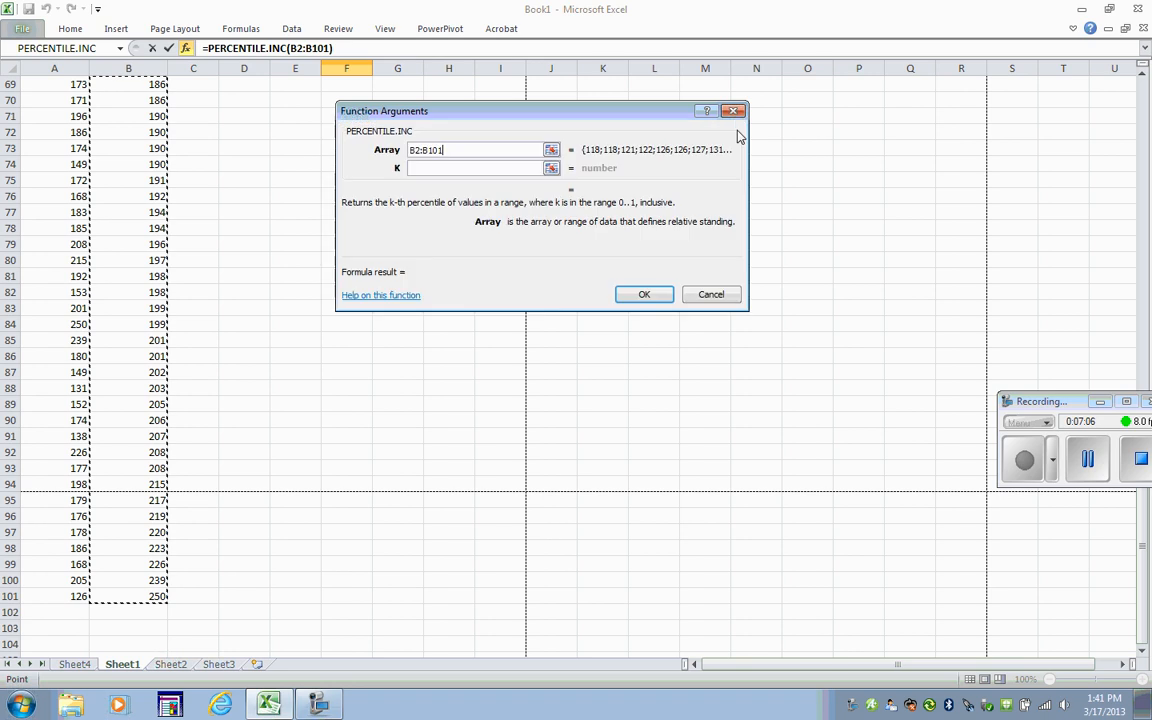
{"action": "left_click", "coordinate": [508, 170]}
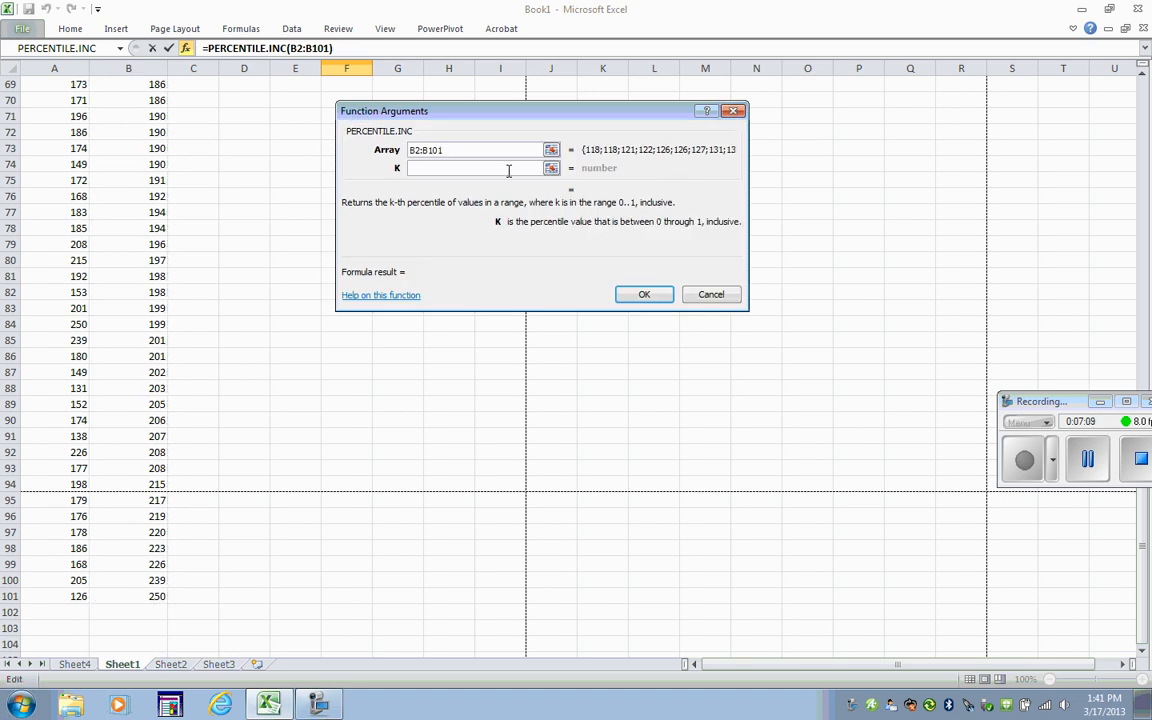
{"action": "type", "text": ".25"}
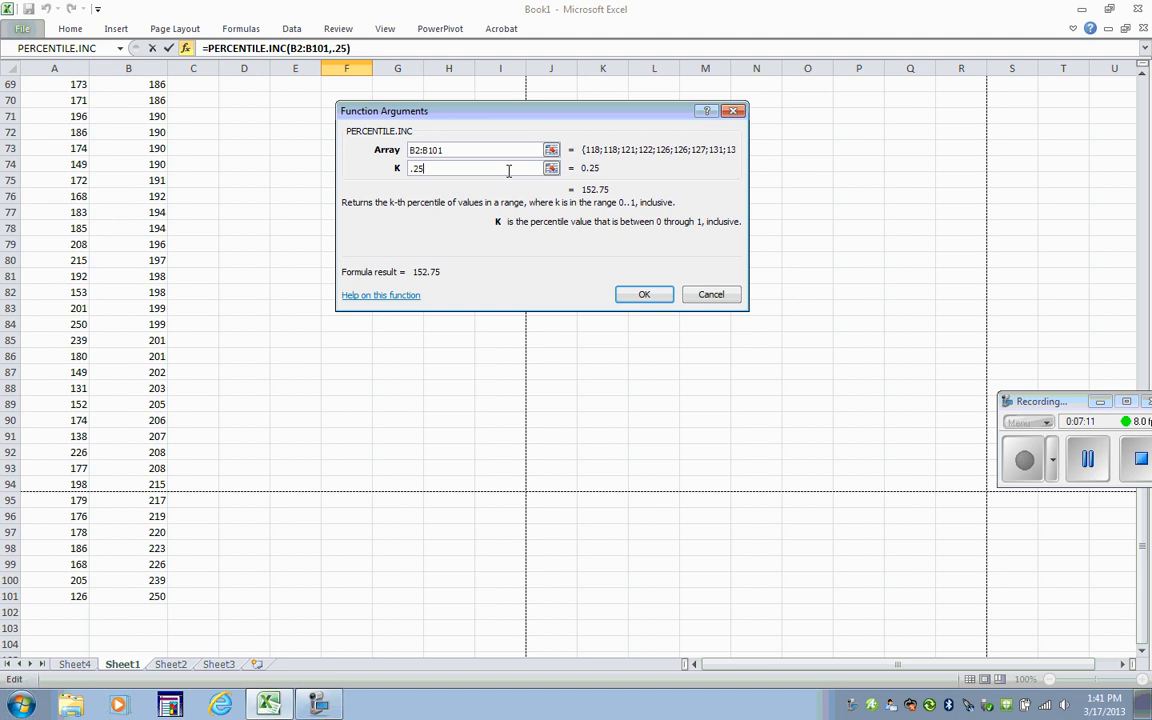
{"action": "left_click", "coordinate": [644, 294]}
{"action": "scroll", "coordinate": [1051, 206], "scroll_direction": "up", "scroll_amount": 2}
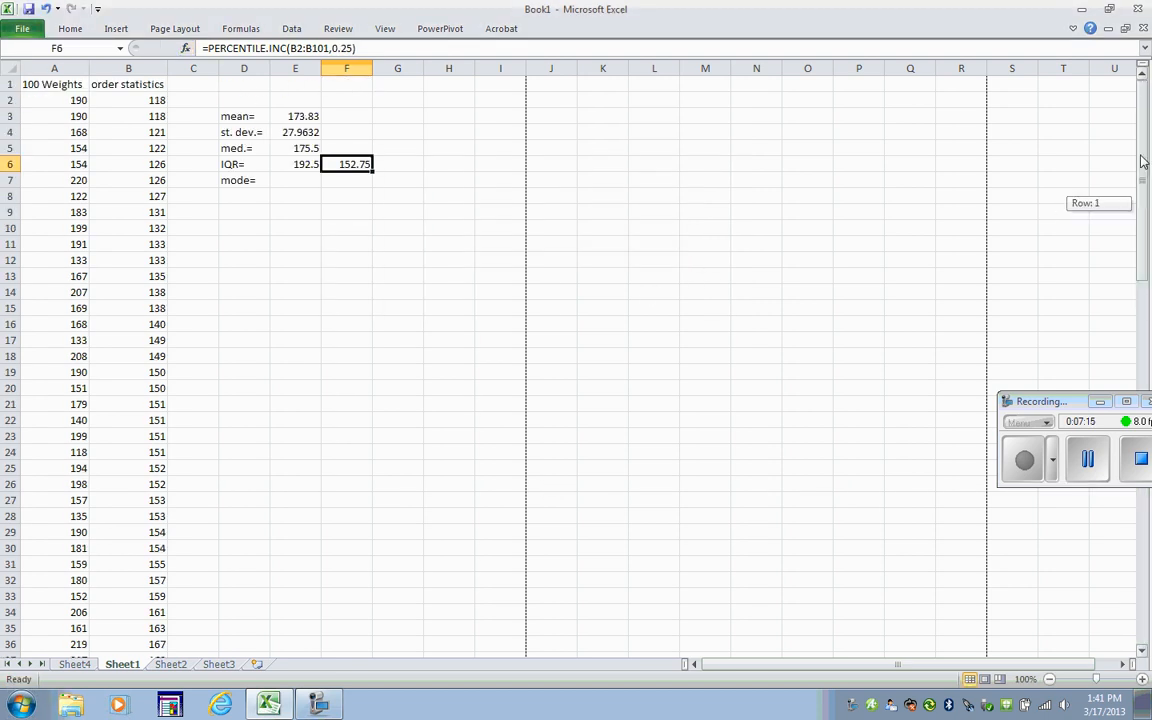
Compute the interquartile range in cell G6 with the formula =E6-F6.
{"action": "left_click", "coordinate": [302, 165]}
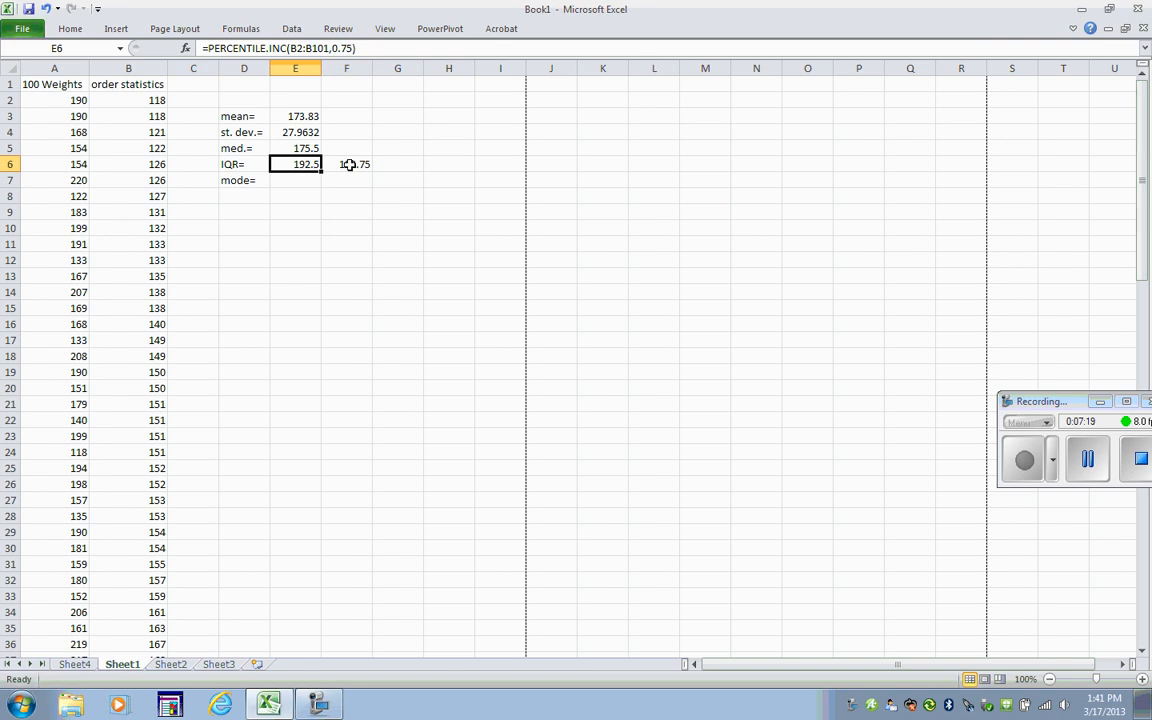
{"action": "left_click", "coordinate": [348, 165]}
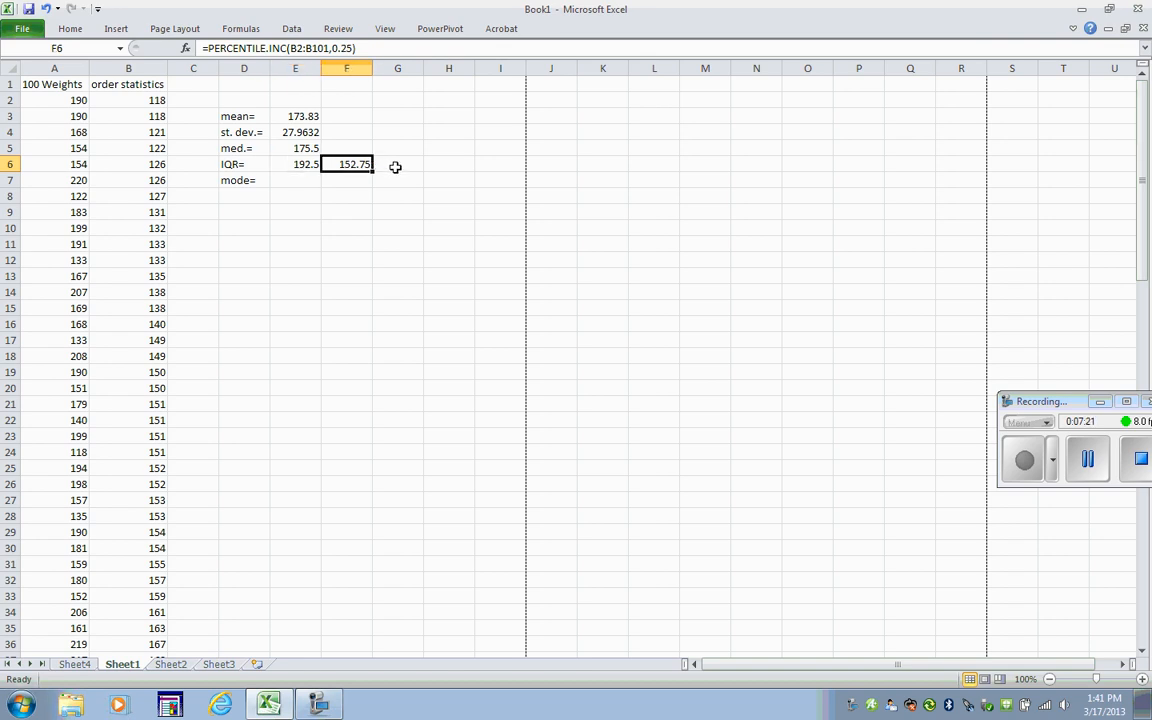
{"action": "left_click", "coordinate": [395, 167]}
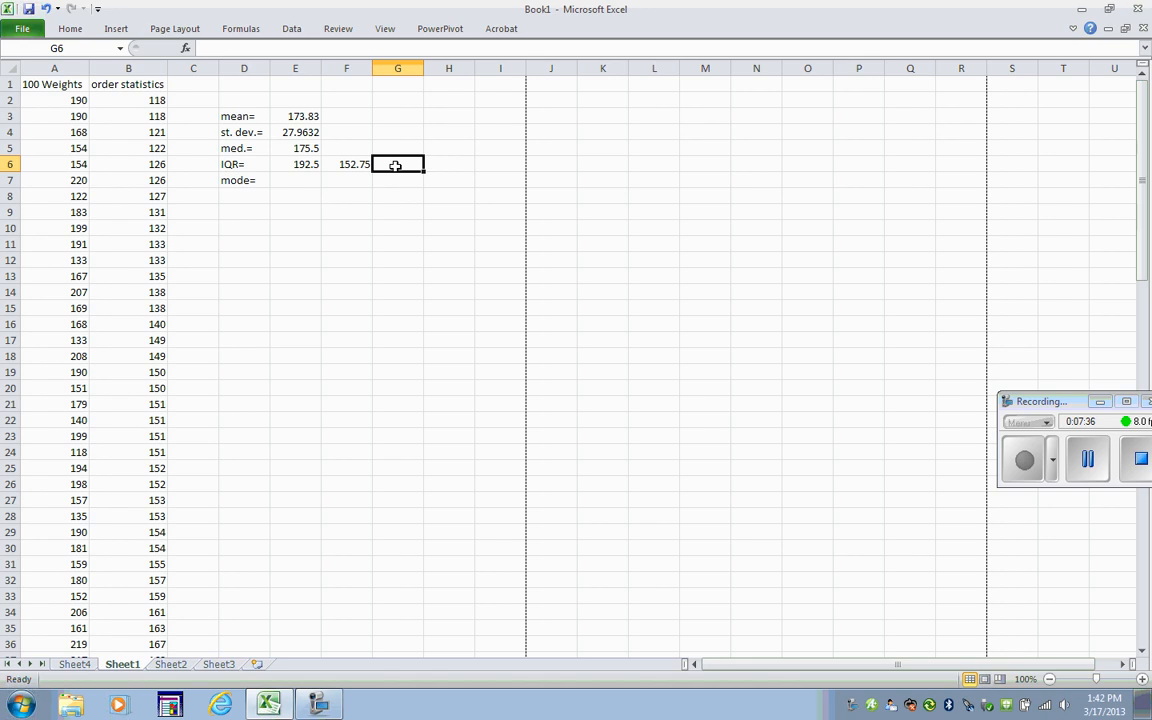
{"action": "type", "text": "="}
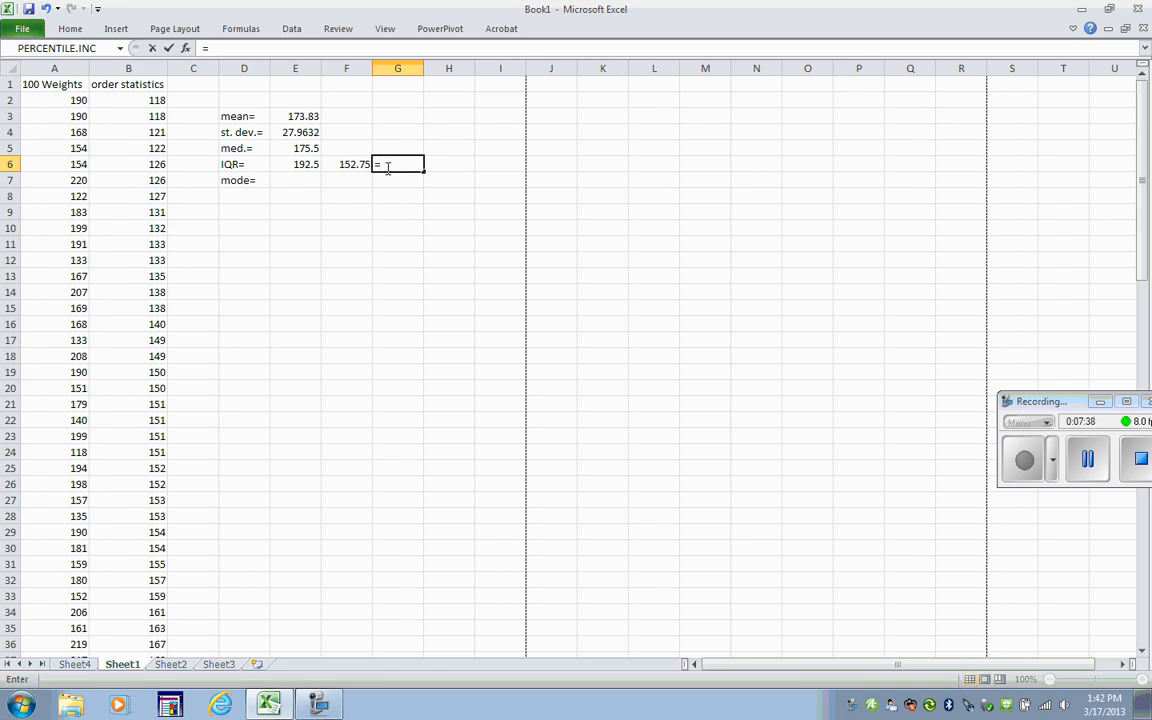
{"action": "left_click", "coordinate": [306, 165]}
{"action": "type", "text": "-"}
{"action": "left_click", "coordinate": [355, 164]}
{"action": "key", "text": "Return"}
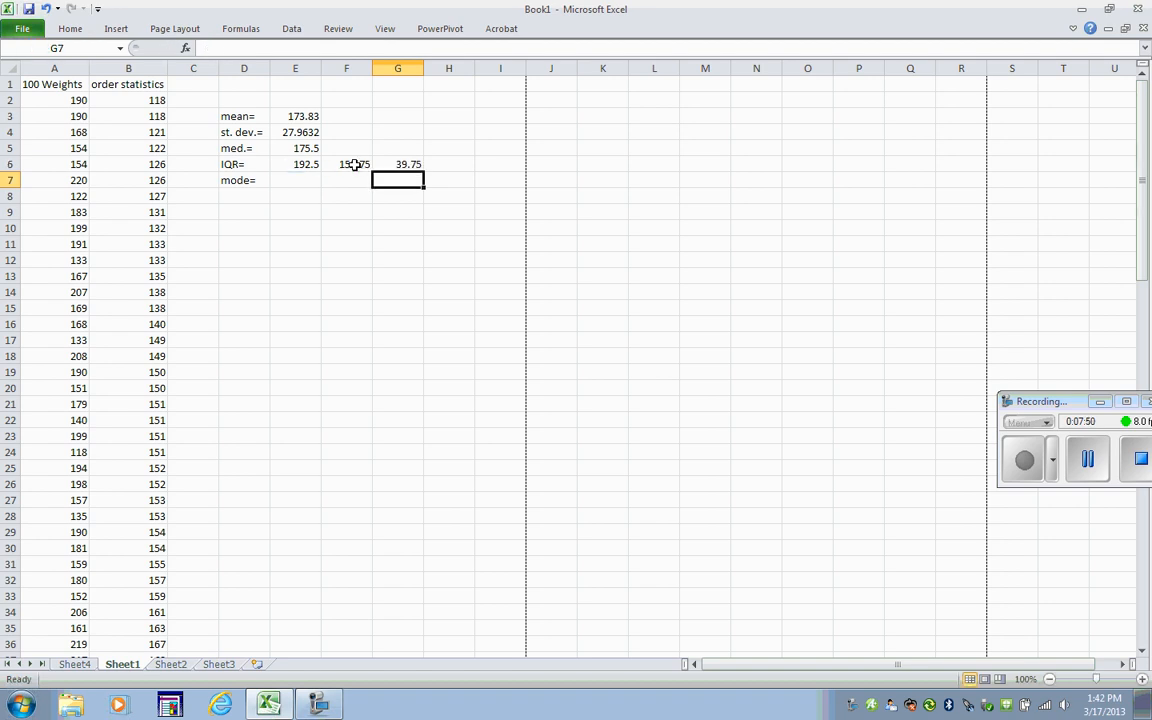
{"action": "left_click", "coordinate": [402, 164]}
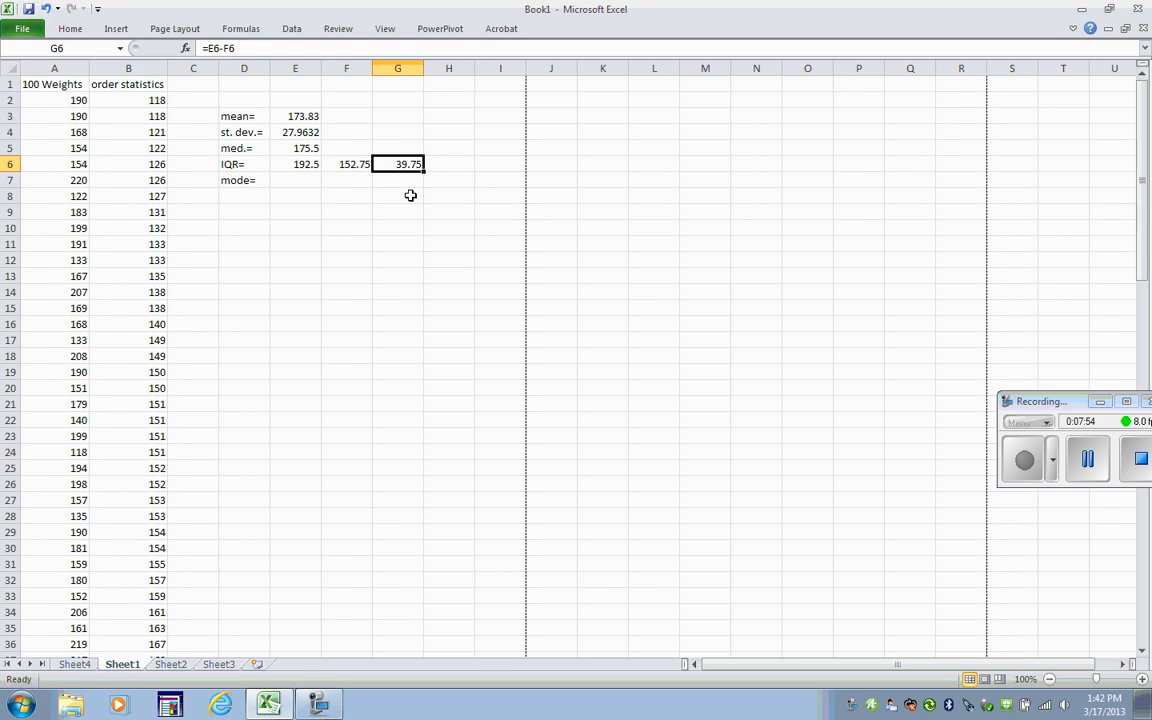
Insert the MODE.MULT function from the Statistical category into cell E7, beside the mode label.
{"action": "left_click", "coordinate": [297, 186]}
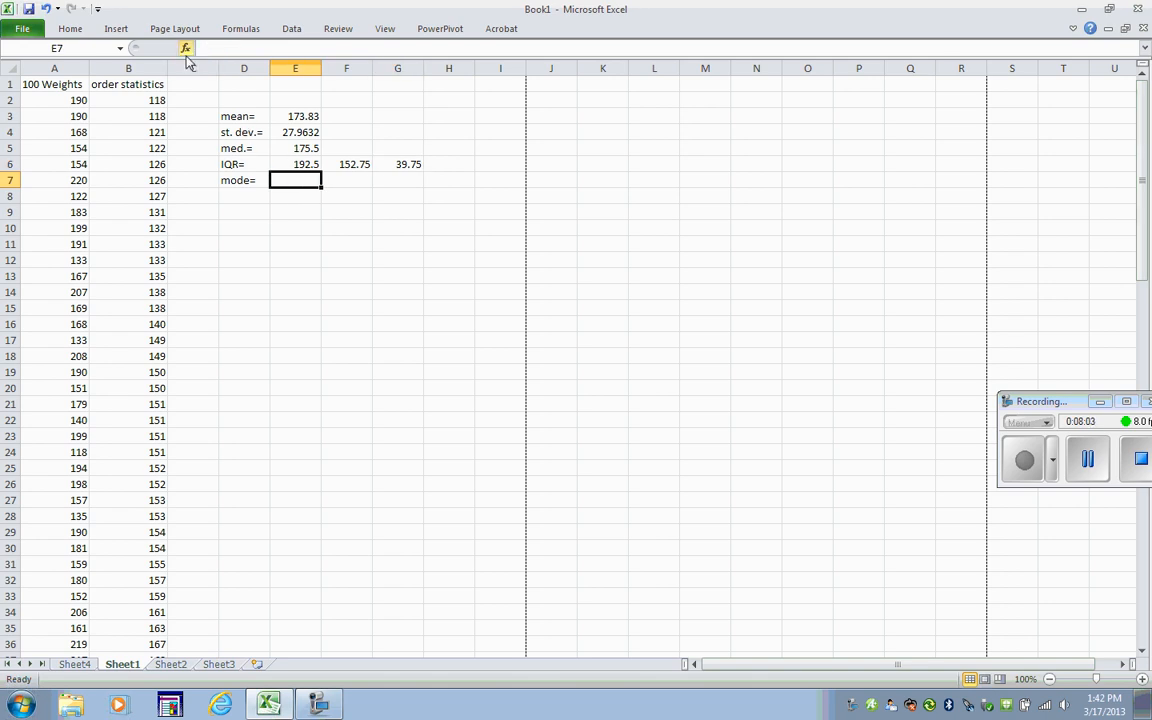
{"action": "left_click", "coordinate": [185, 50]}
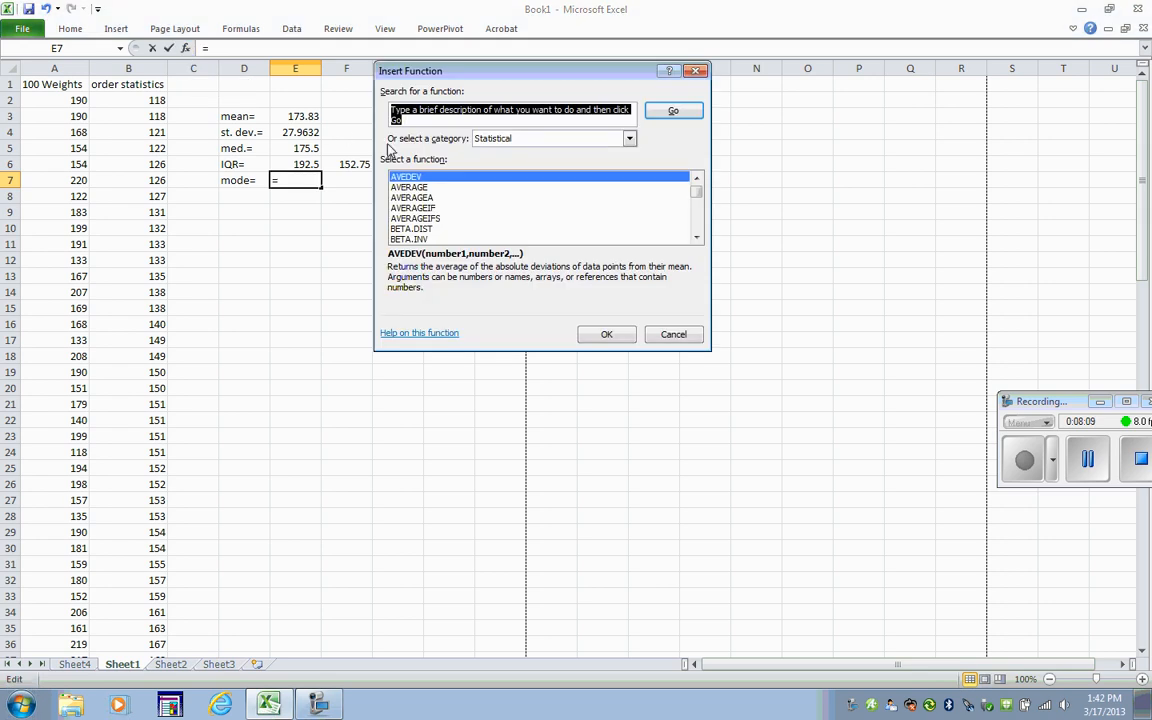
{"action": "left_click", "coordinate": [697, 238]}
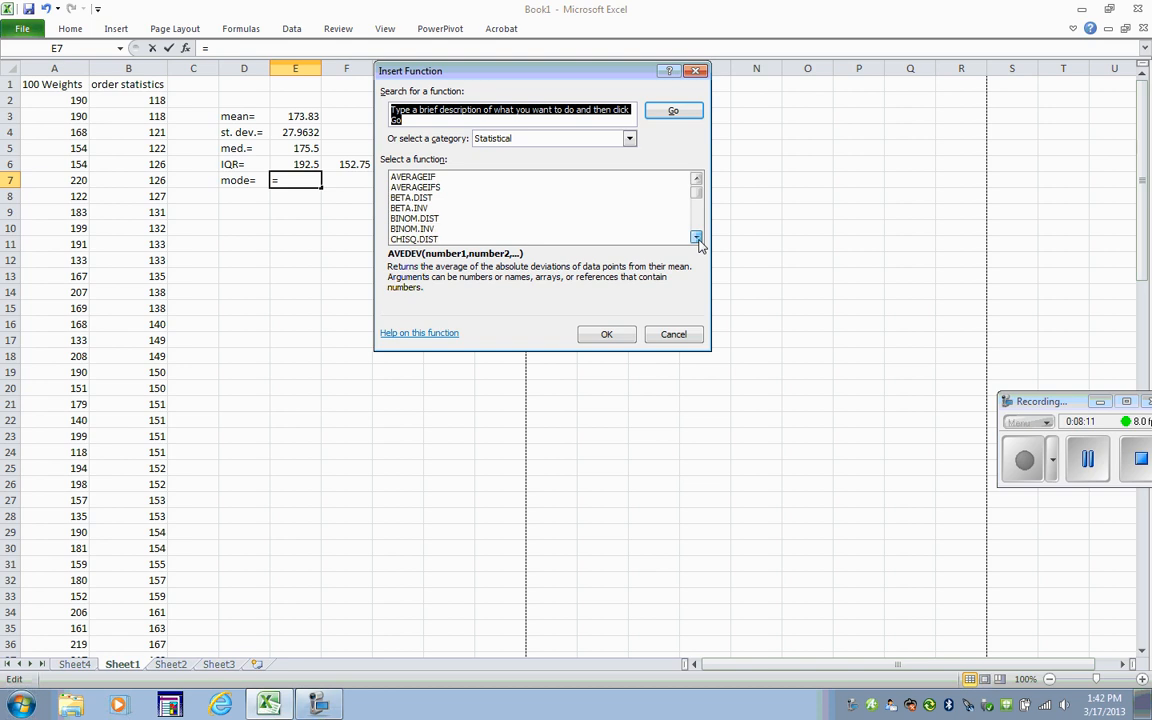
{"action": "left_click_drag", "start_coordinate": [697, 238], "coordinate": [697, 238]}
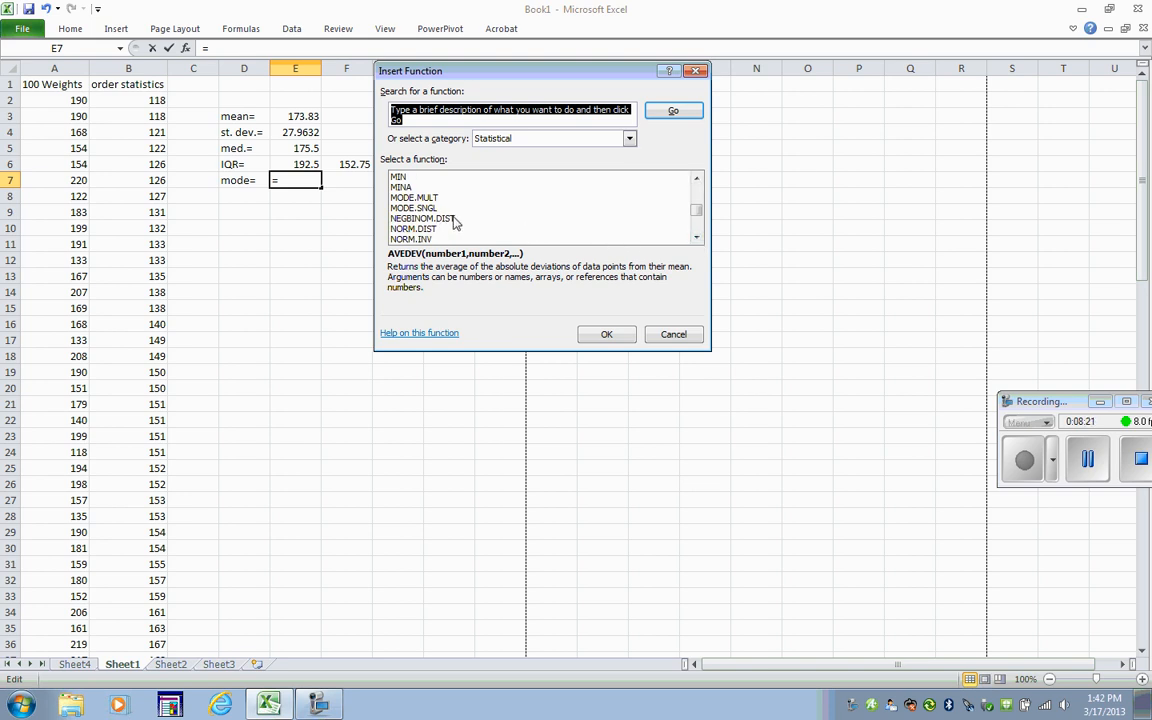
{"action": "left_click", "coordinate": [418, 208]}
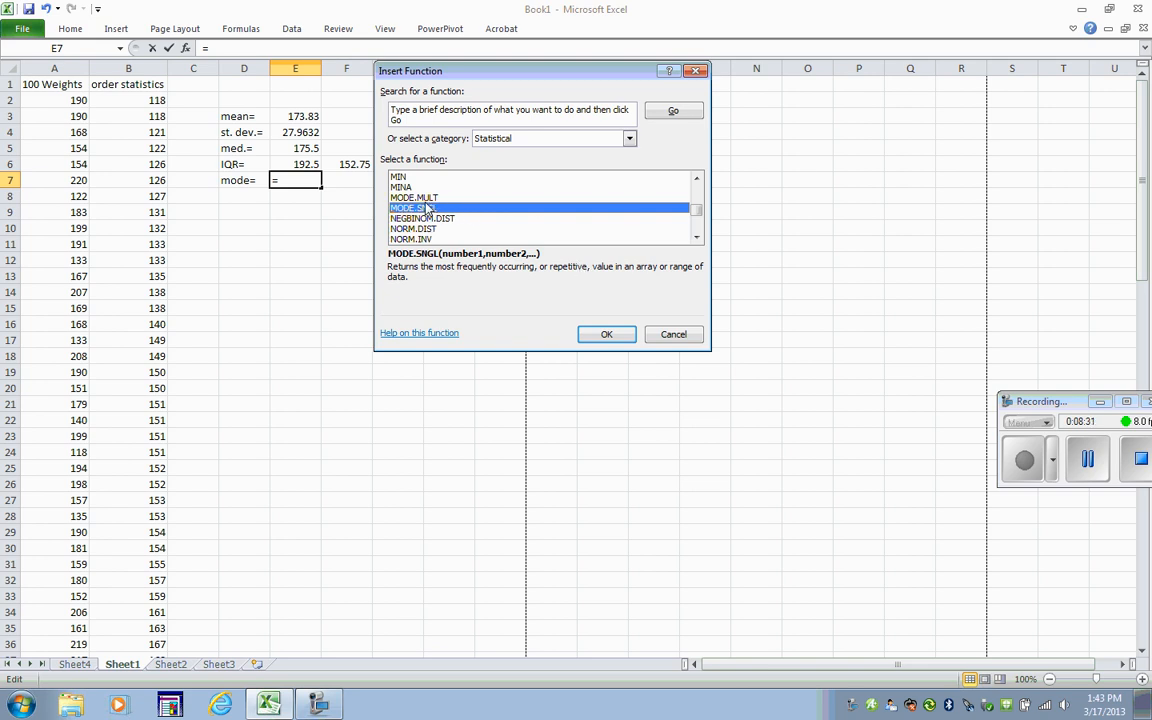
{"action": "key", "text": "Up"}
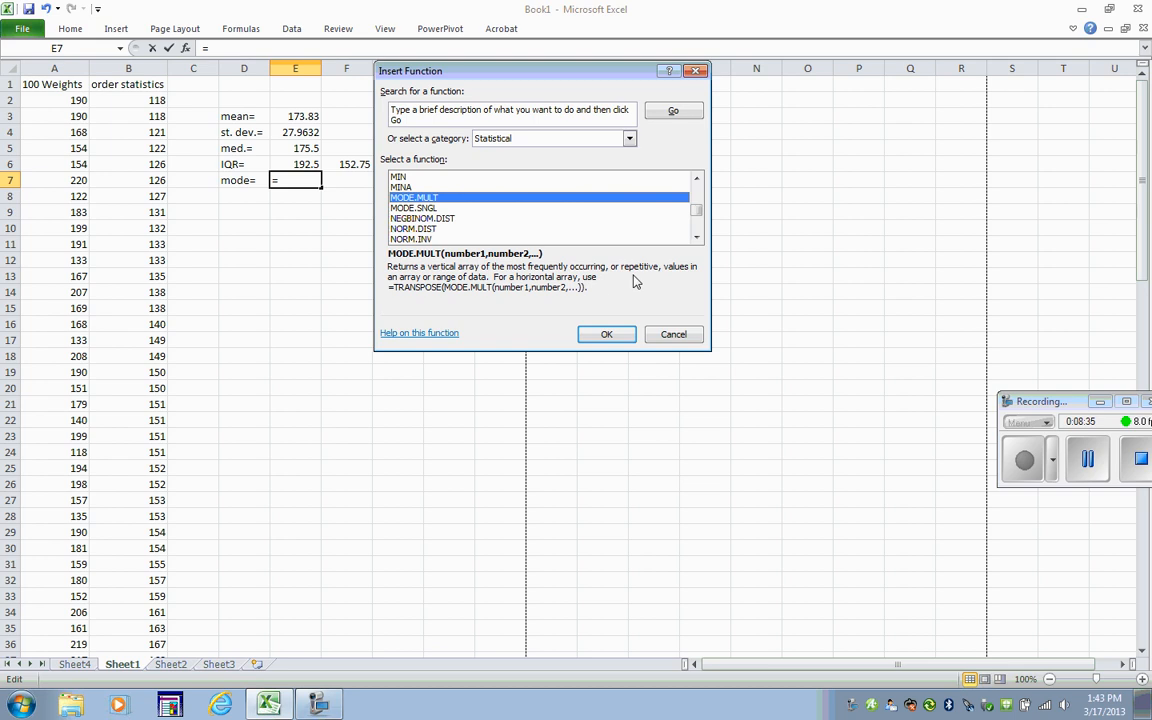
{"action": "left_click", "coordinate": [605, 338]}
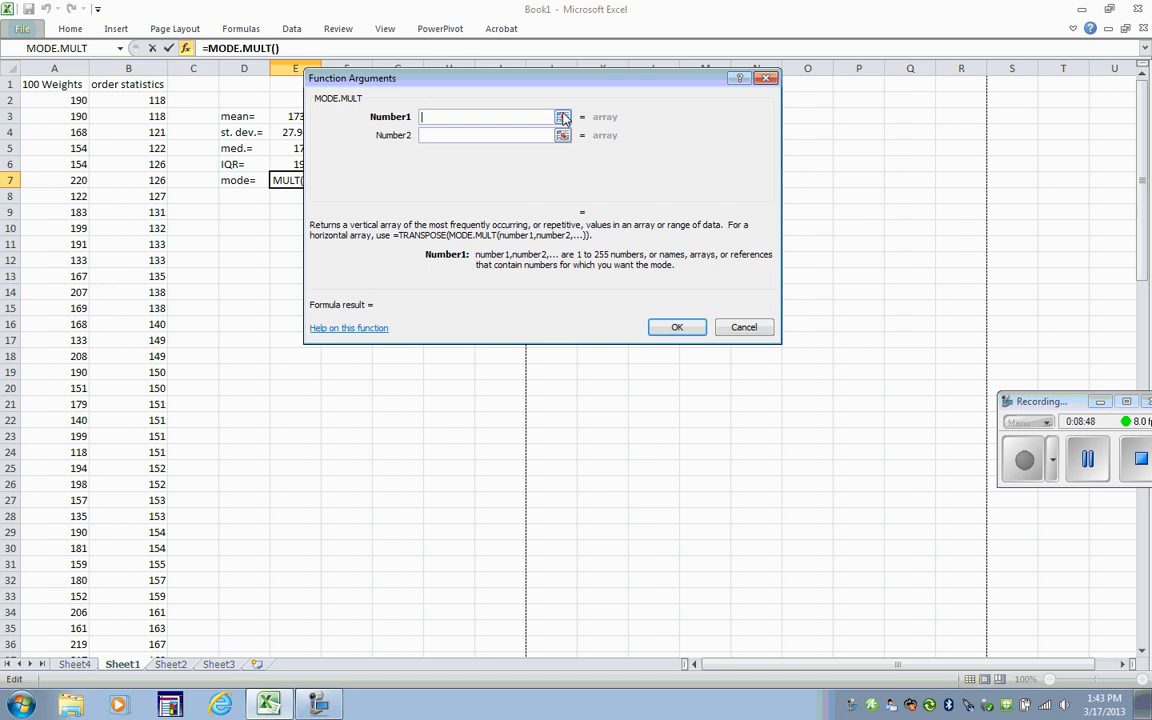
Set the first MODE.MULT argument to the order statistics range B2:B101 and complete the formula in E7.
{"action": "left_click", "coordinate": [563, 118]}
{"action": "left_click_drag", "start_coordinate": [550, 86], "coordinate": [570, 90]}
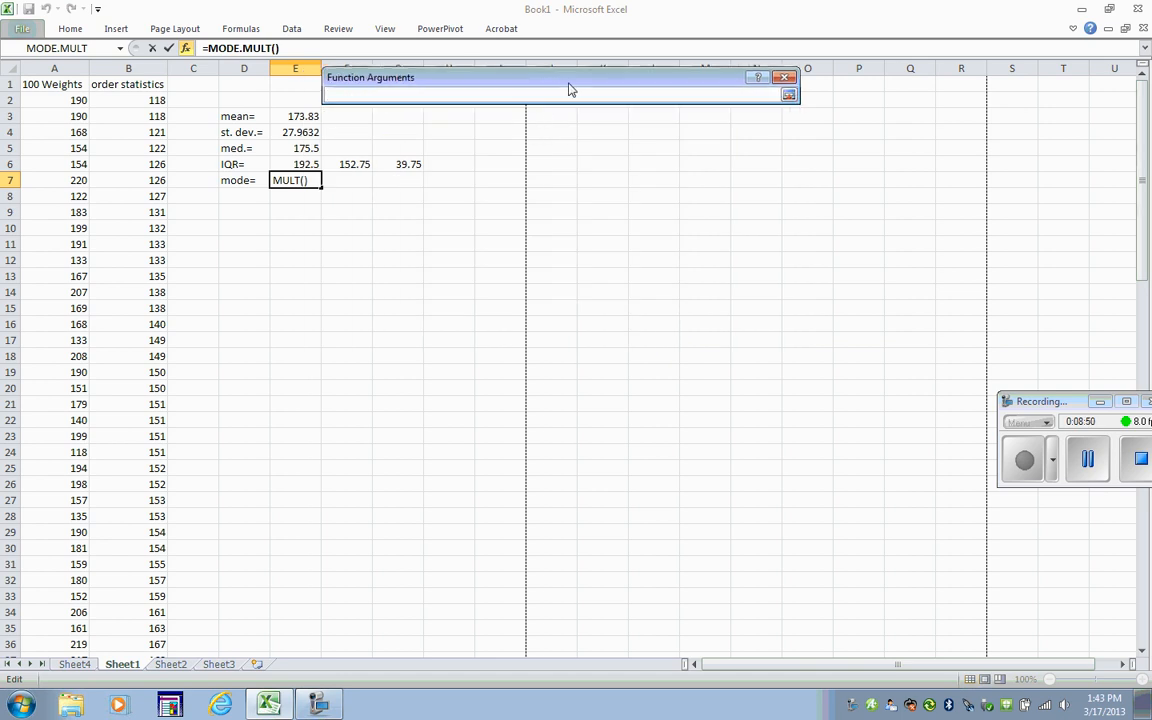
{"action": "left_click_drag", "start_coordinate": [130, 100], "coordinate": [141, 599]}
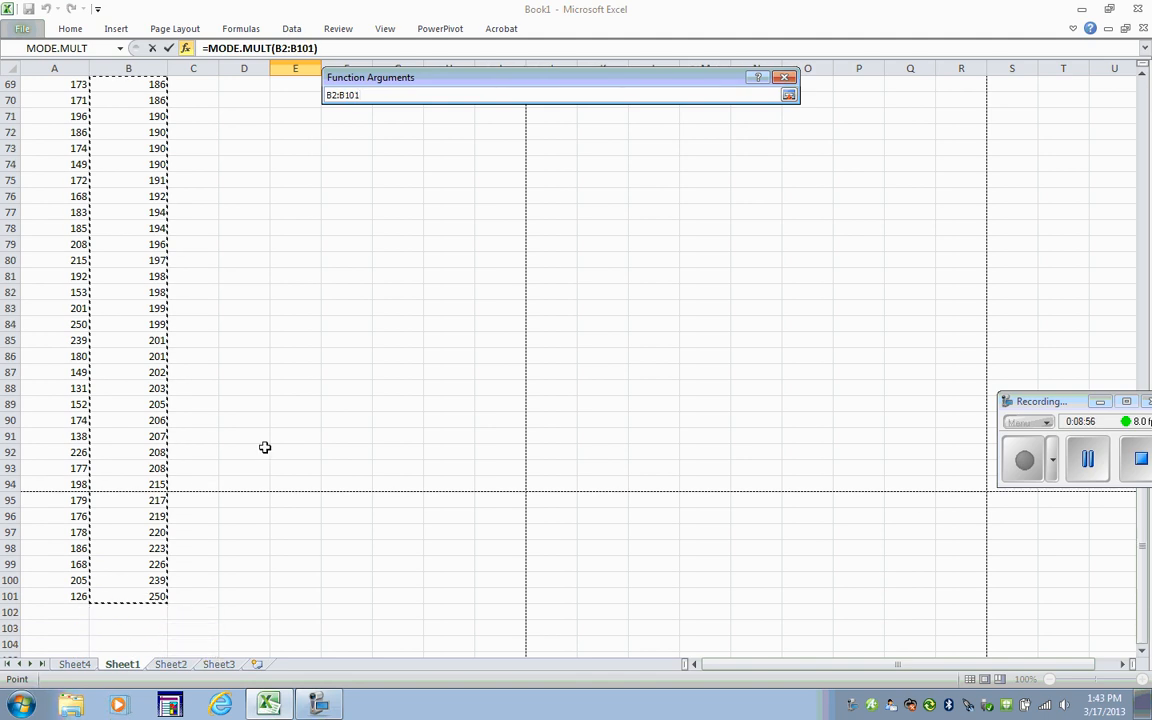
{"action": "left_click", "coordinate": [789, 94]}
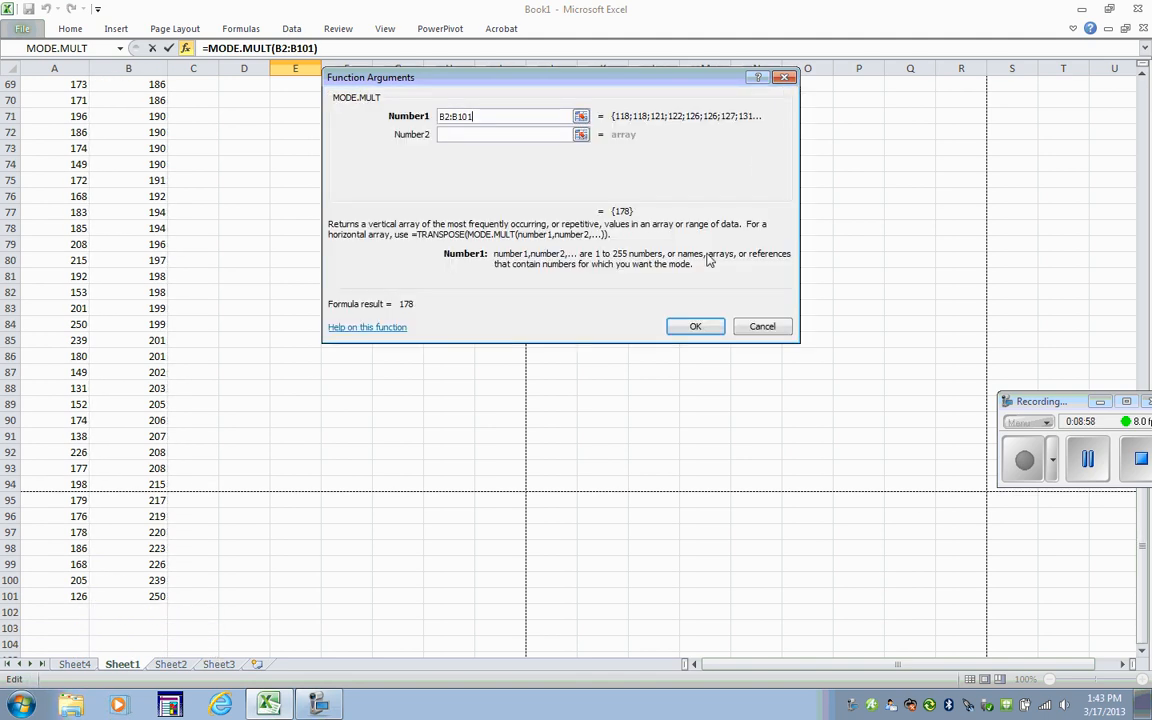
{"action": "left_click", "coordinate": [696, 328]}
{"action": "left_click", "coordinate": [463, 259]}
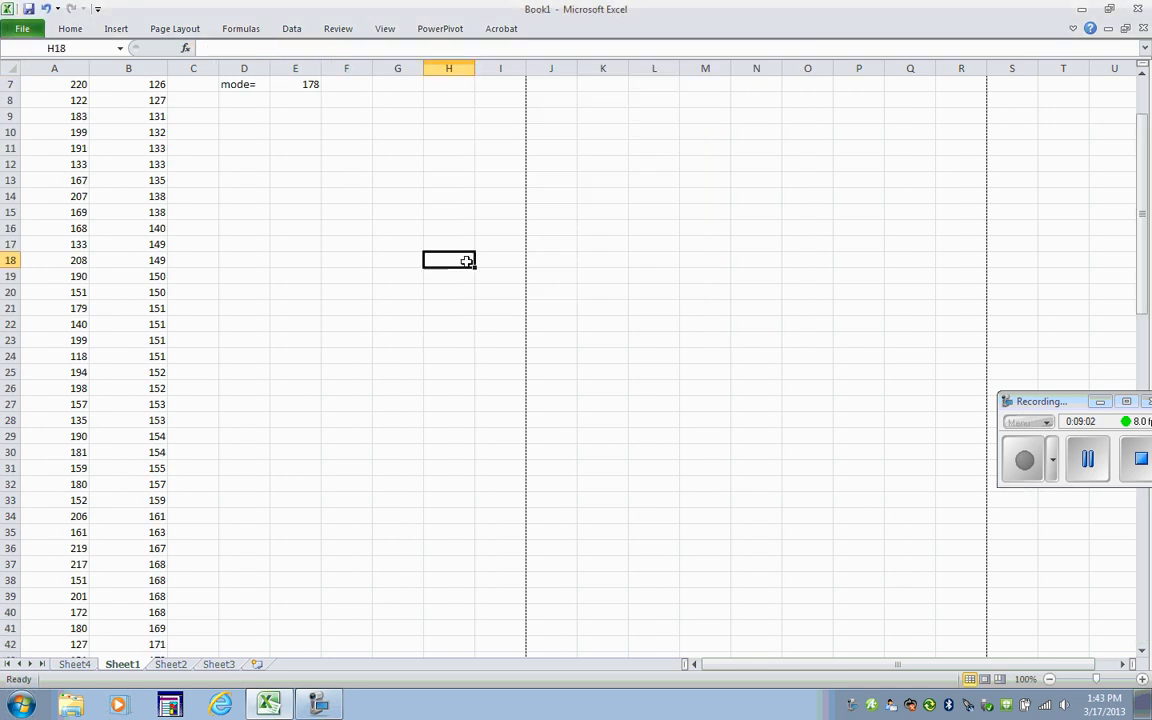
{"action": "left_click", "coordinate": [282, 84]}
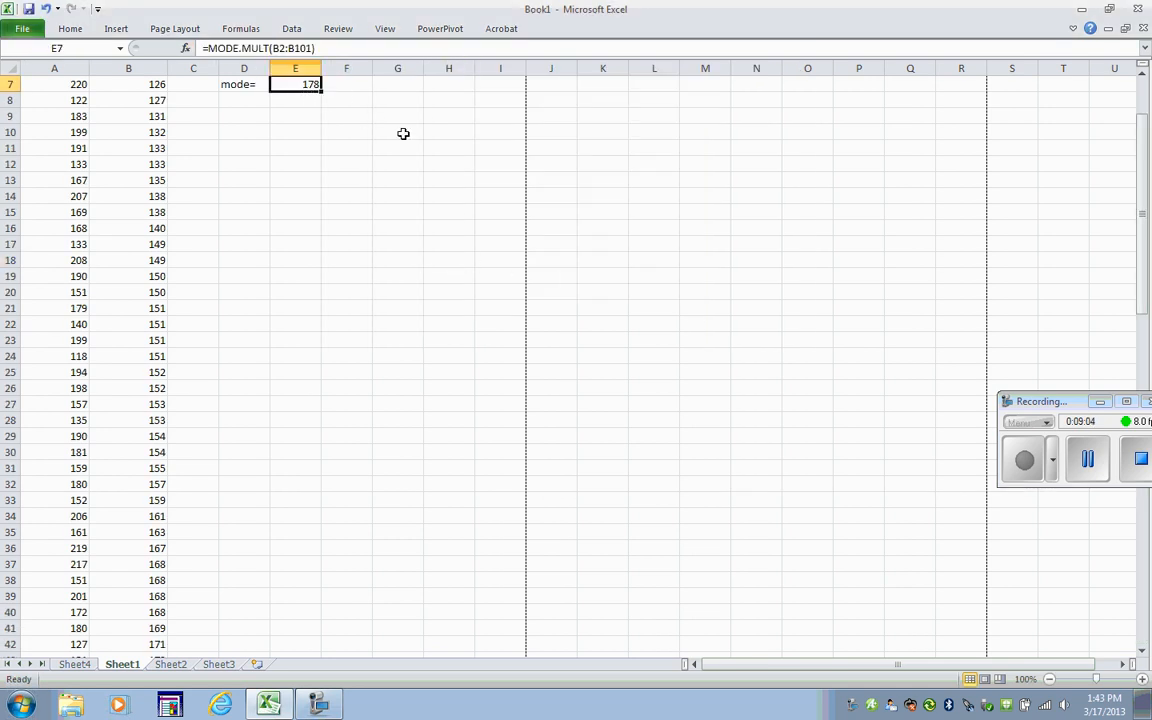
{"action": "left_click_drag", "start_coordinate": [1143, 152], "coordinate": [1145, 113]}
{"action": "left_click", "coordinate": [345, 244]}
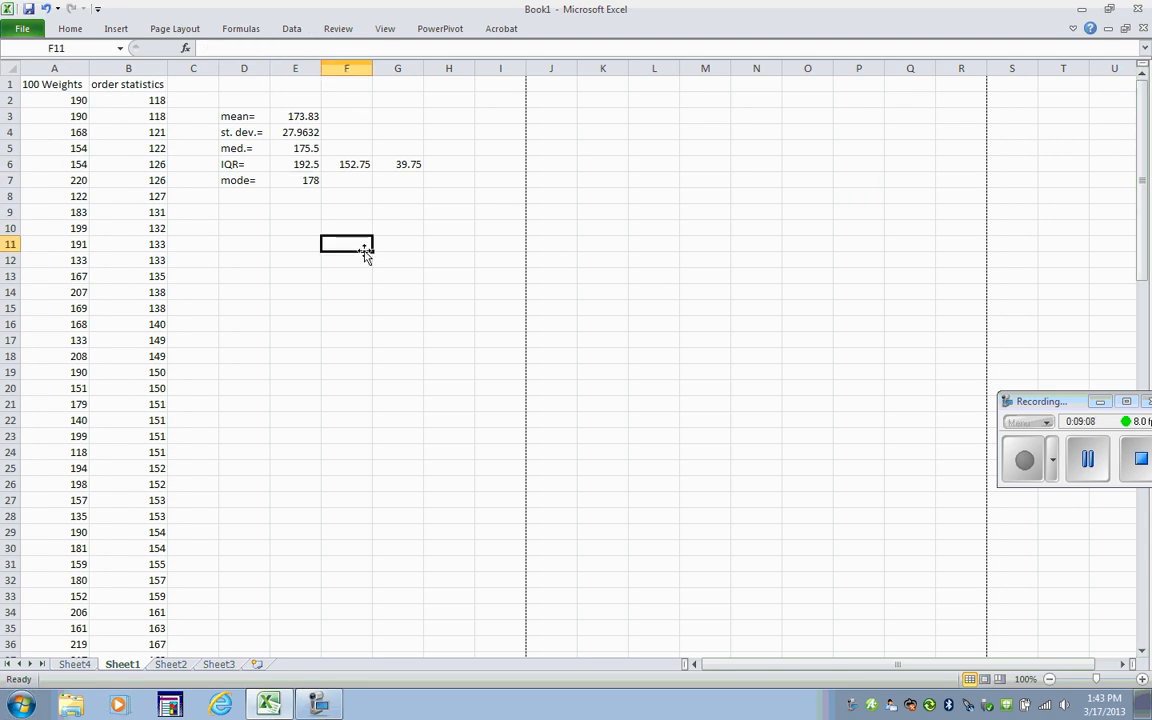